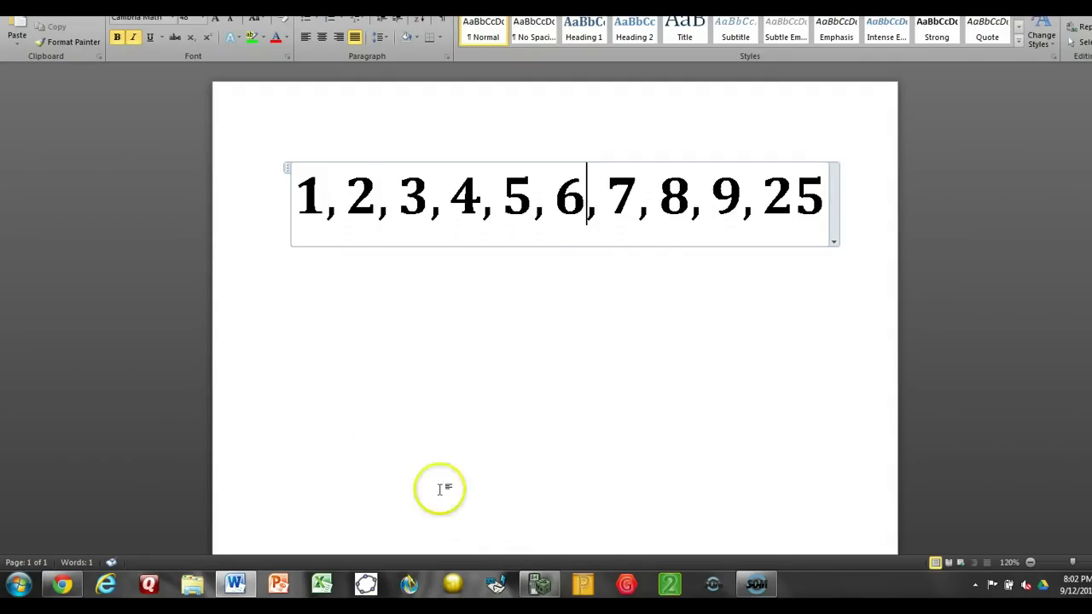
# Bring up the calculator, select Func graphing mode, and quit to the blank home screen.
pyautogui.click(529, 592)
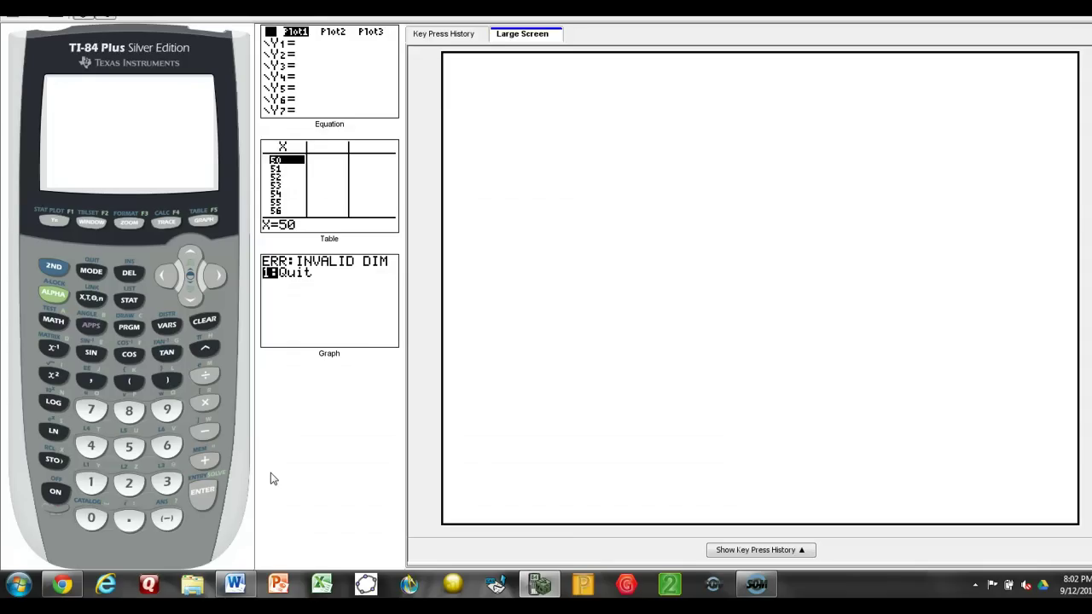
pyautogui.click(208, 408)
pyautogui.click(91, 271)
pyautogui.click(191, 296)
pyautogui.click(193, 298)
pyautogui.click(193, 298)
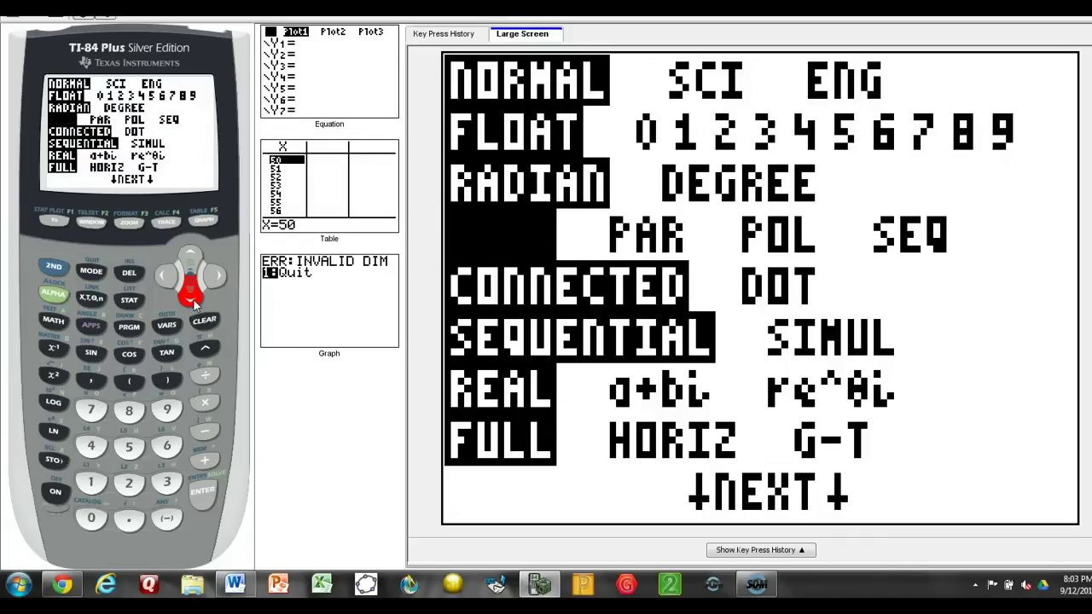
pyautogui.click(202, 501)
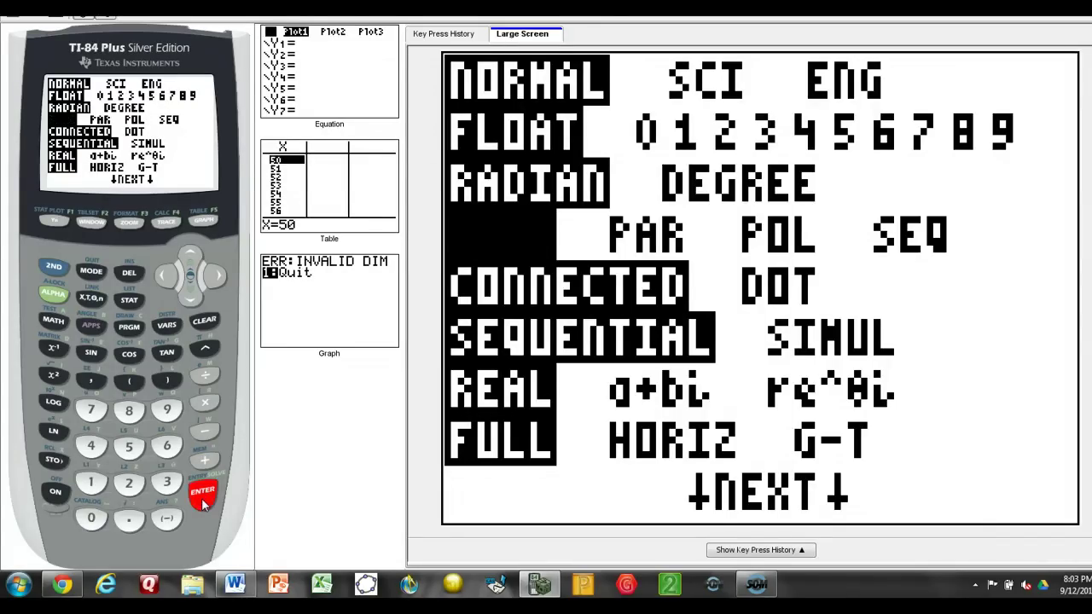
pyautogui.click(53, 270)
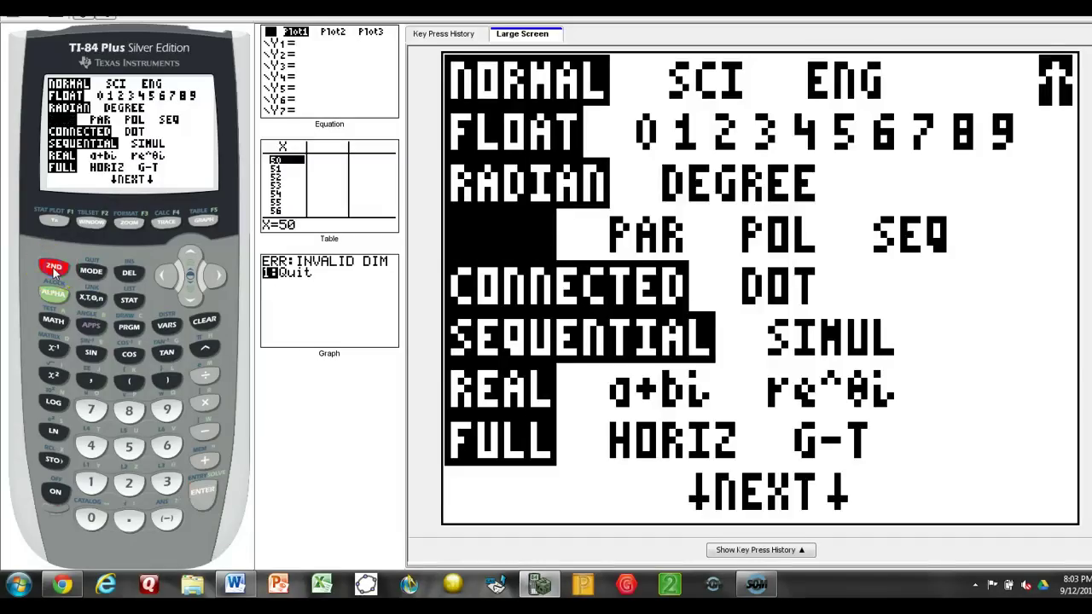
pyautogui.click(92, 271)
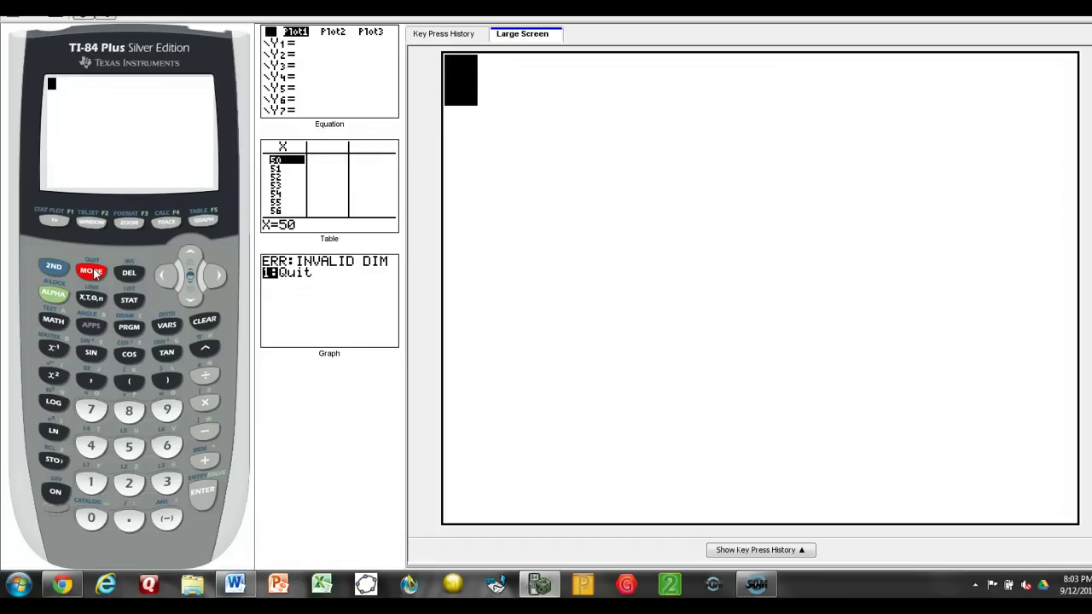
# Open the list editor and enter 1, 2, 3, 4 and 5 into L1.
pyautogui.click(129, 302)
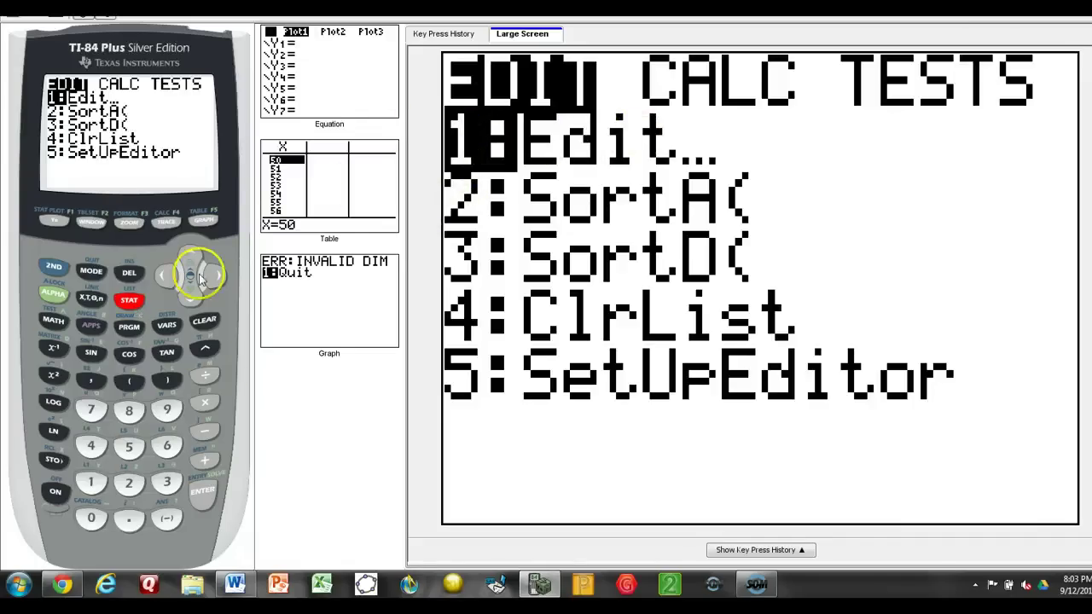
pyautogui.click(198, 505)
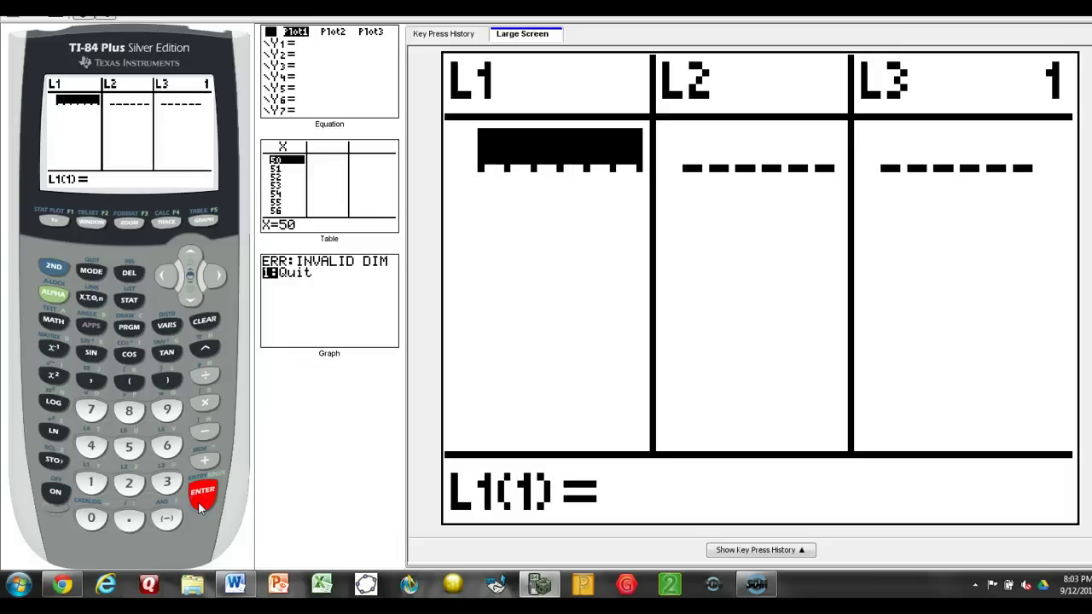
pyautogui.click(95, 485)
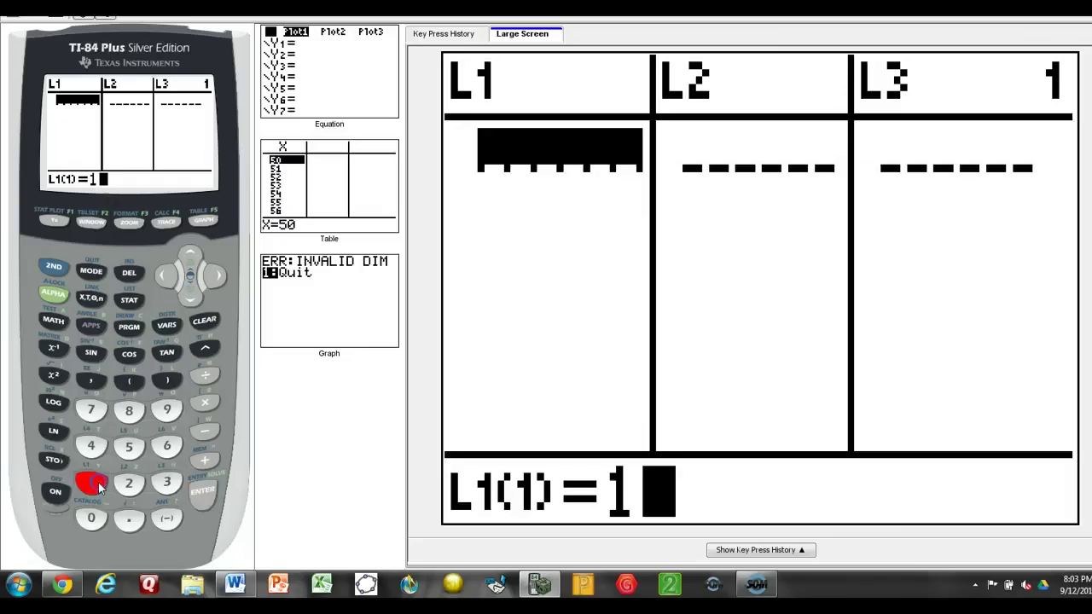
pyautogui.click(211, 498)
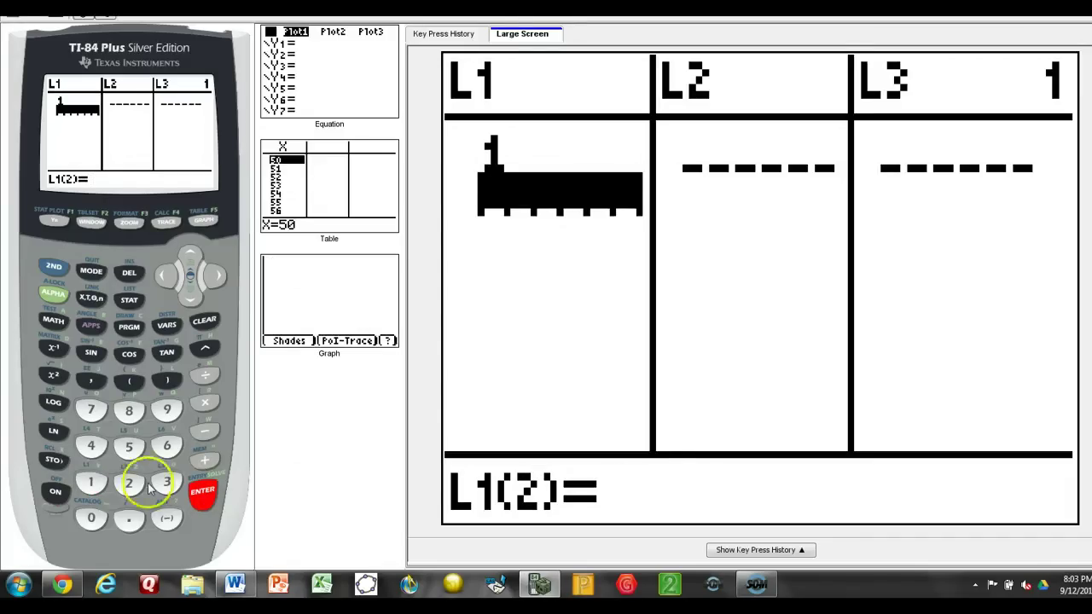
pyautogui.click(129, 484)
pyautogui.click(202, 493)
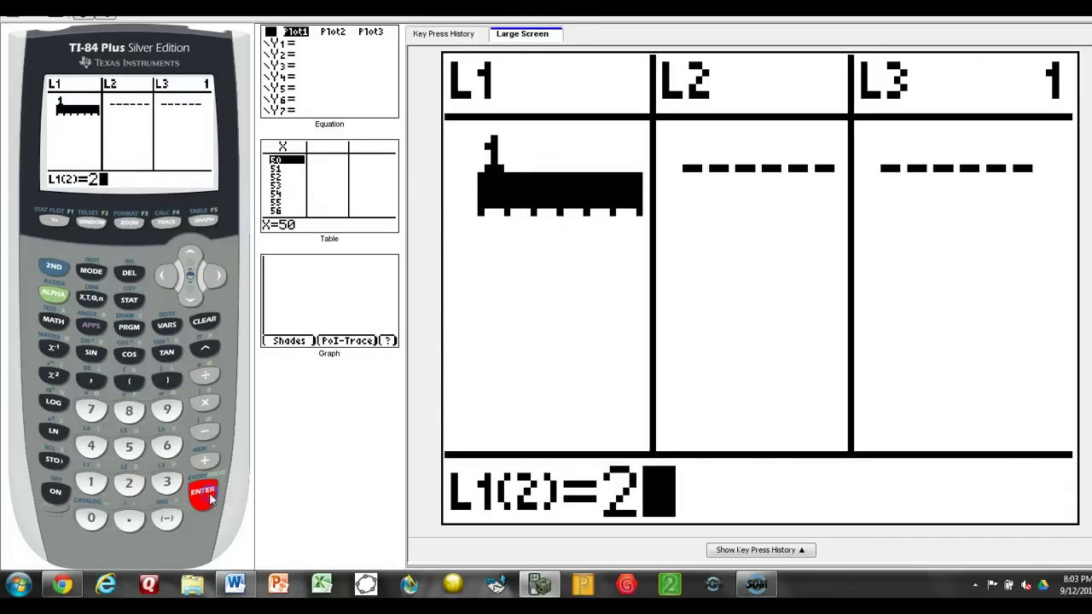
pyautogui.click(168, 484)
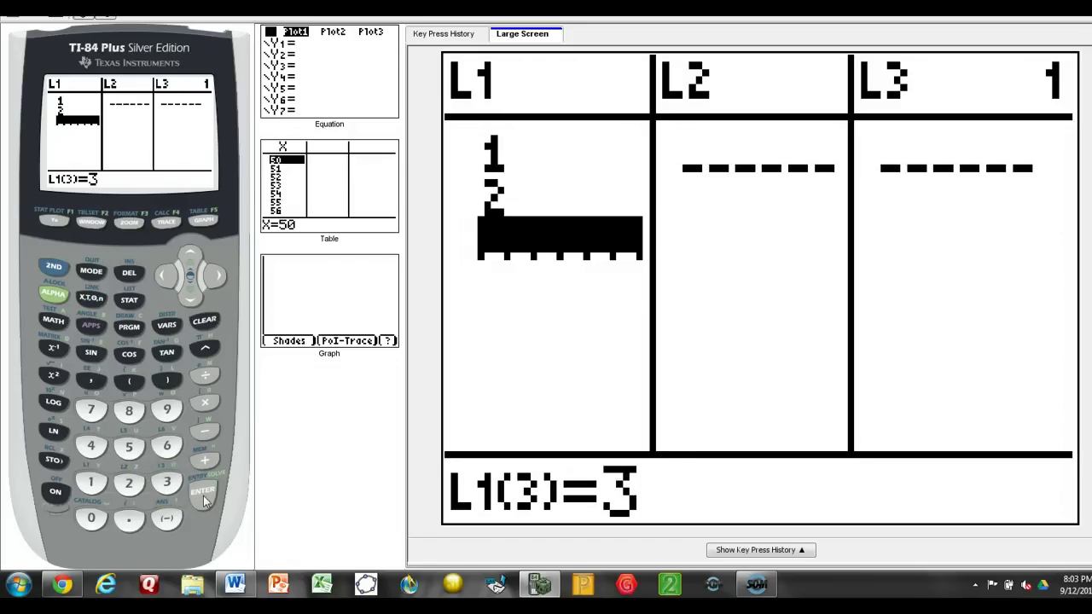
pyautogui.click(203, 493)
pyautogui.click(91, 446)
pyautogui.click(202, 493)
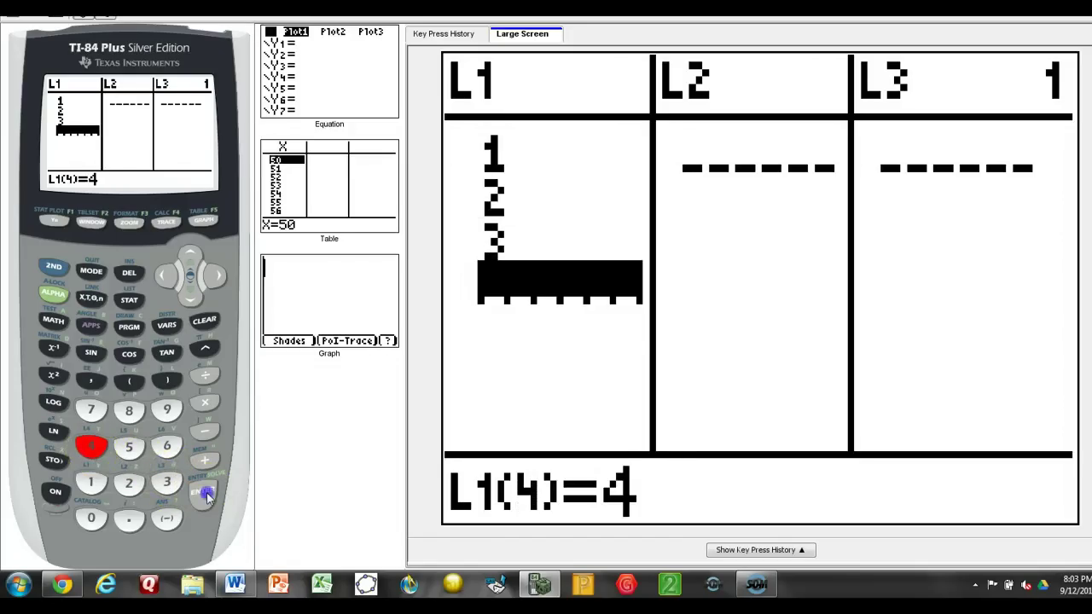
pyautogui.click(128, 446)
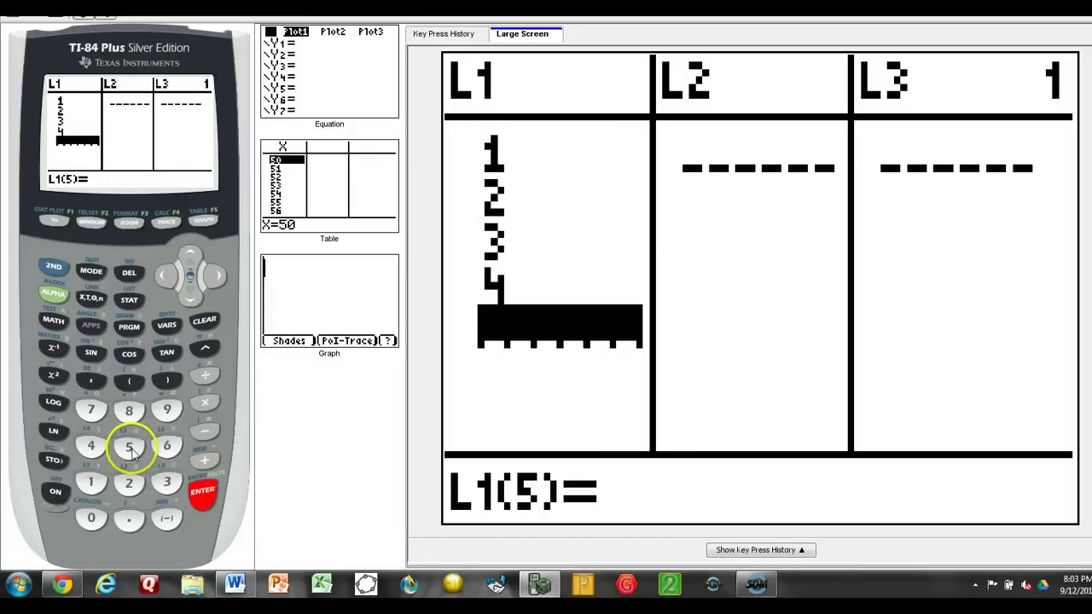
pyautogui.click(203, 493)
# Enter 6, 7, 8, 9 and 25 as the remaining L1 values.
pyautogui.click(167, 446)
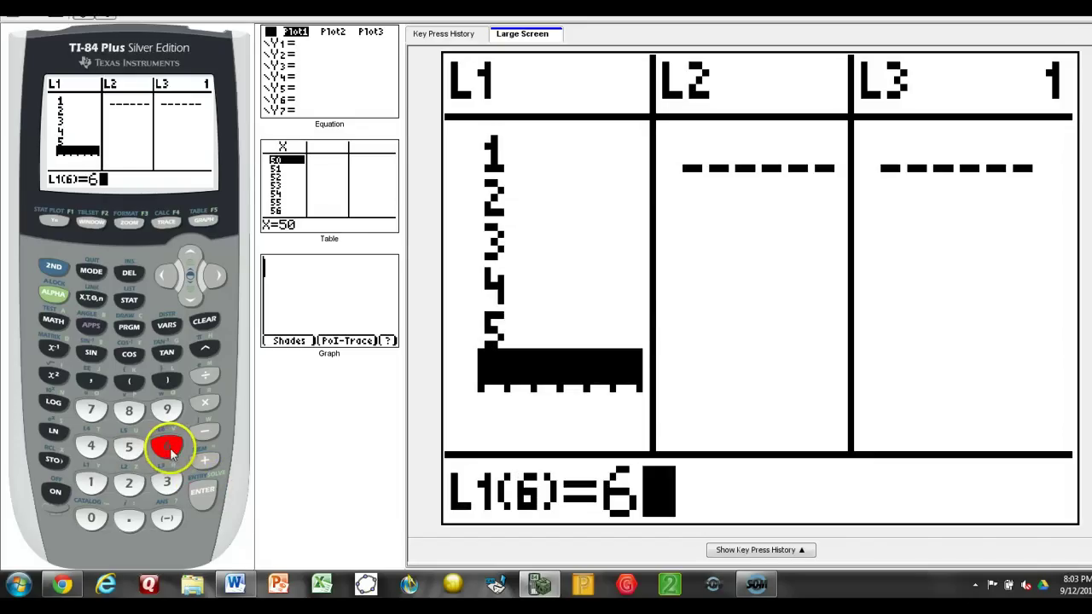
pyautogui.click(202, 493)
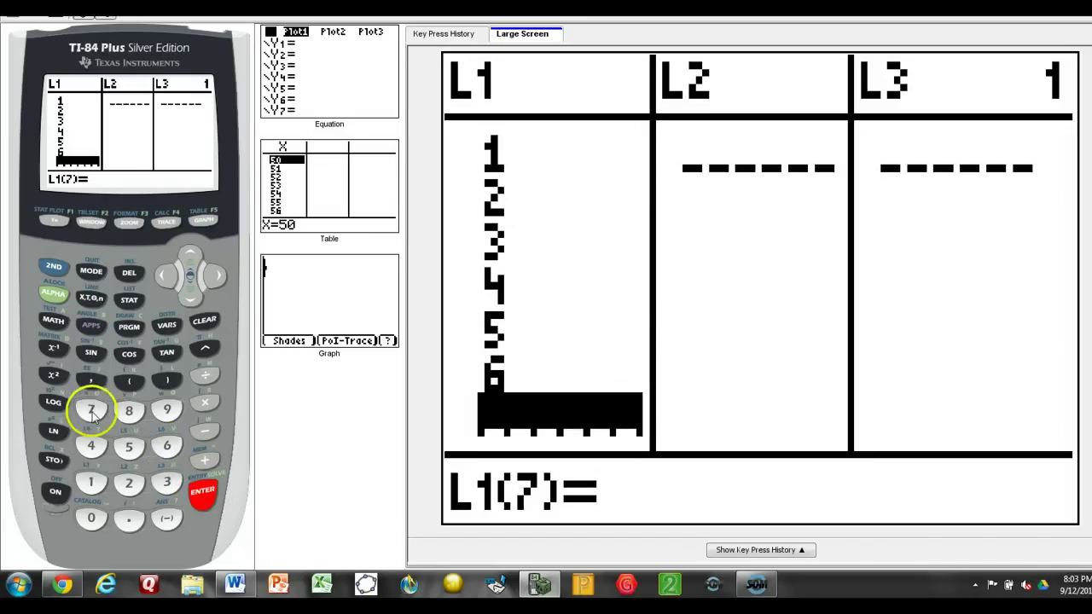
pyautogui.click(91, 409)
pyautogui.click(202, 493)
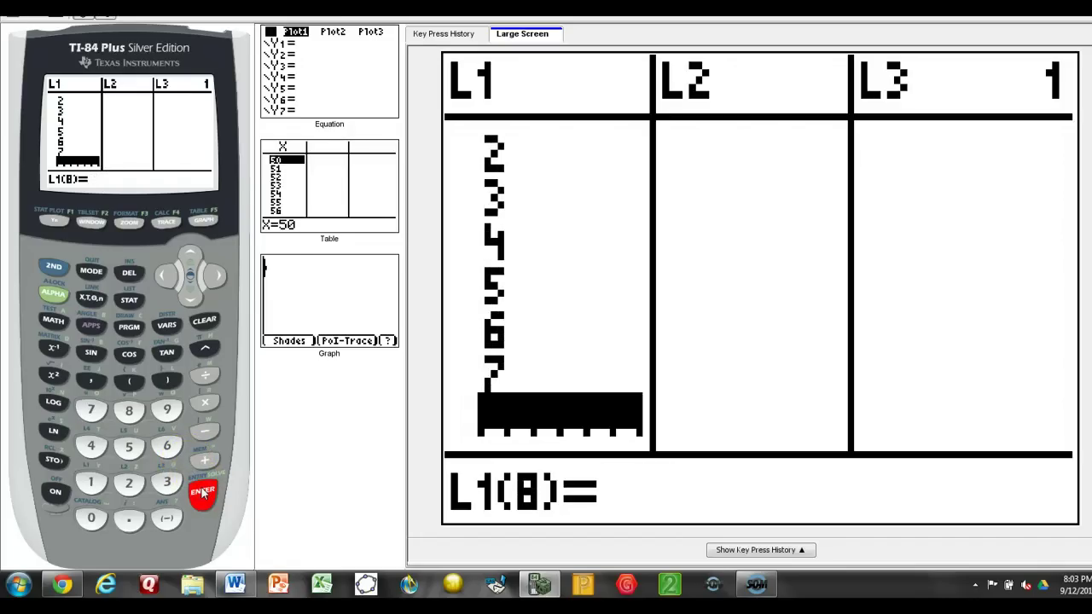
pyautogui.click(135, 414)
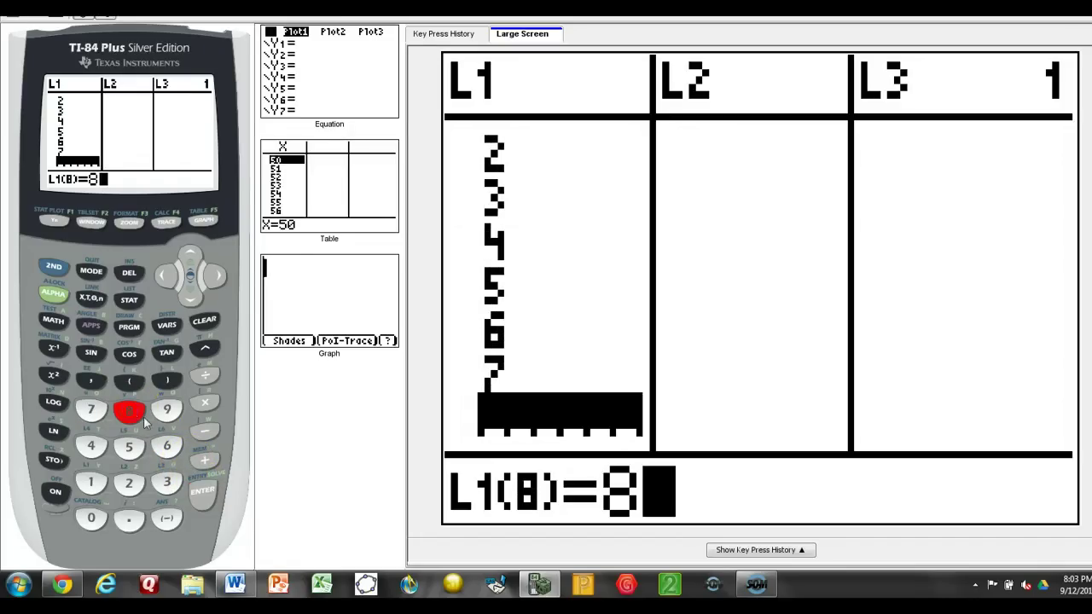
pyautogui.click(202, 493)
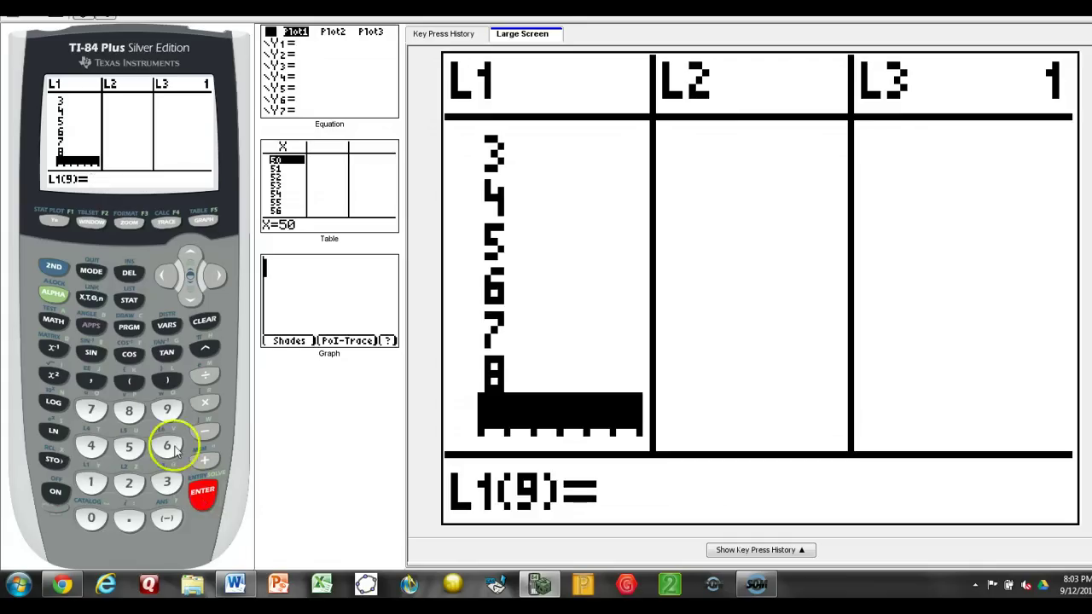
pyautogui.click(166, 409)
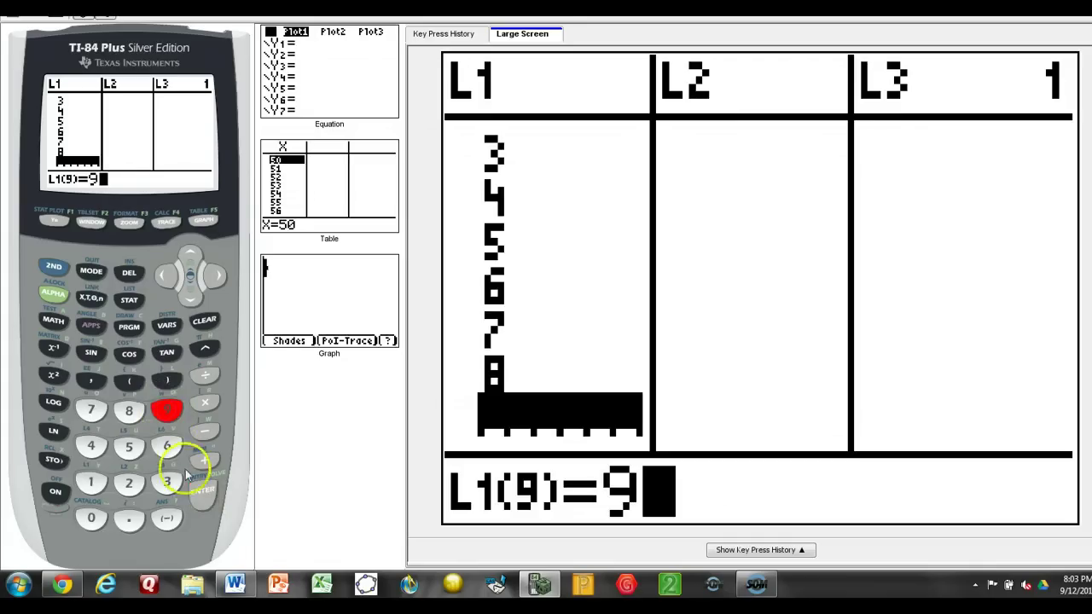
pyautogui.click(202, 491)
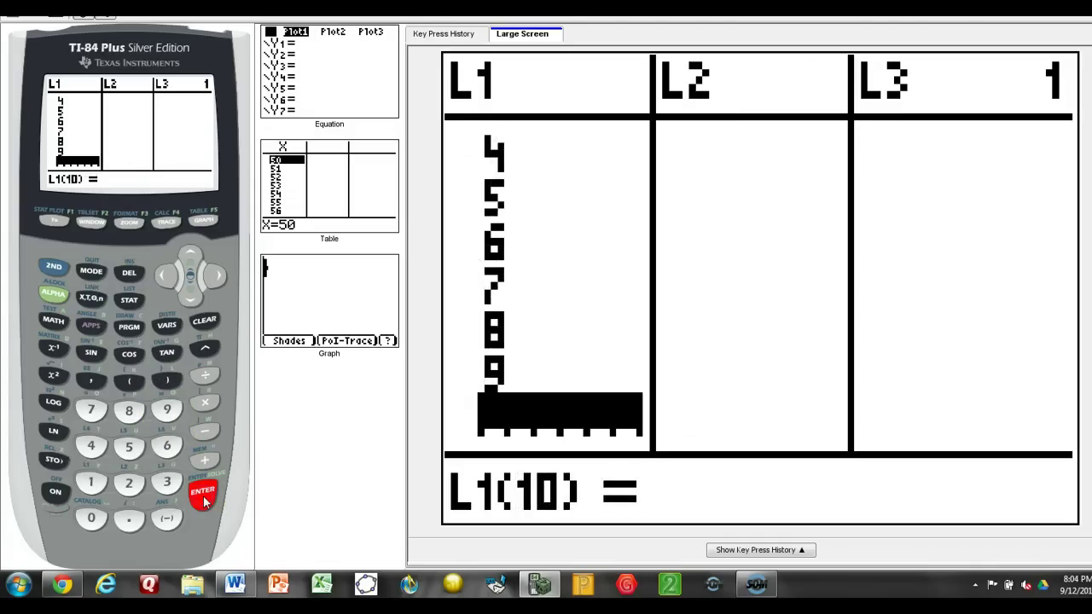
pyautogui.click(130, 483)
pyautogui.click(129, 445)
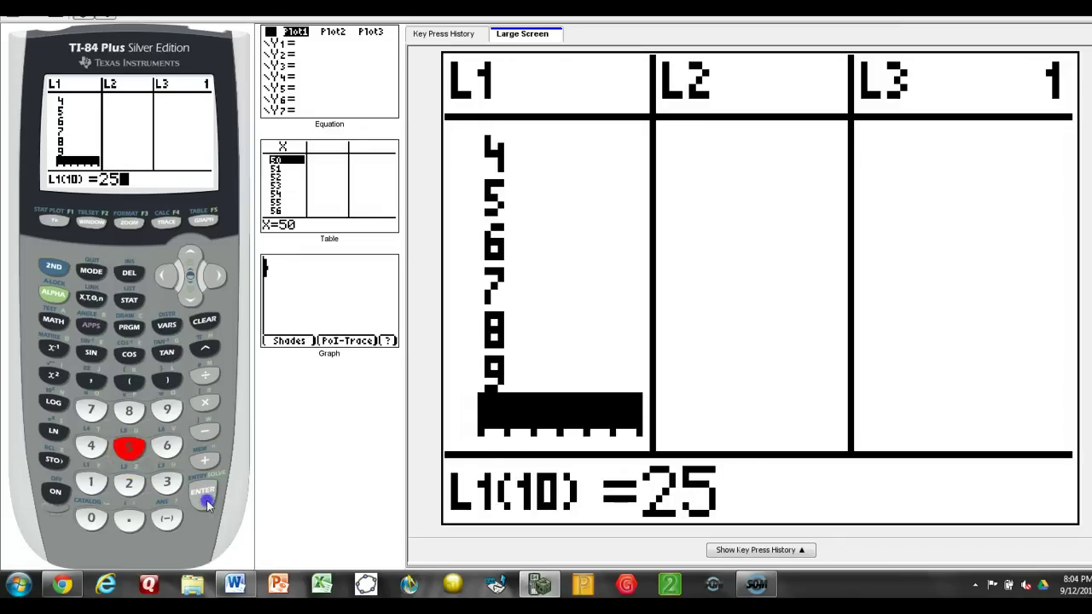
pyautogui.click(207, 503)
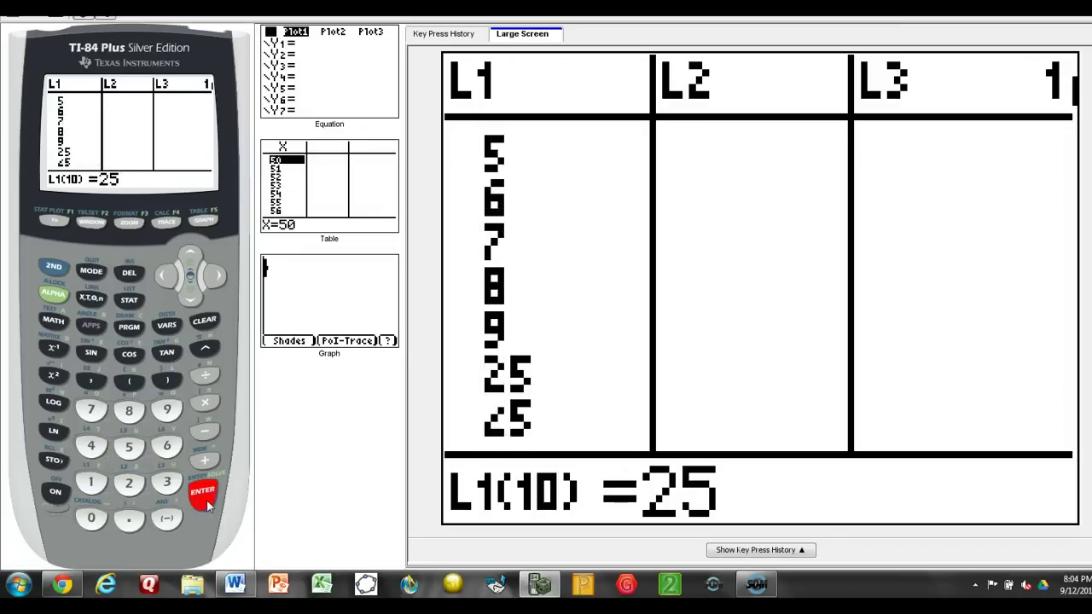
# Scroll back up to the first entry of L1.
pyautogui.click(191, 260)
pyautogui.click(191, 260)
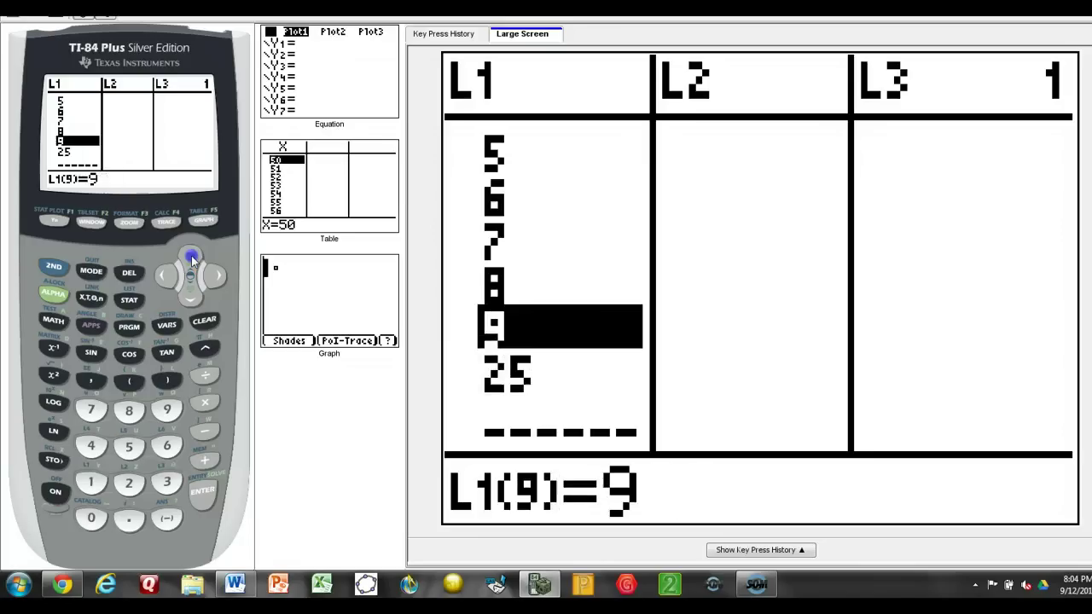
pyautogui.click(191, 260)
pyautogui.click(191, 260)
pyautogui.click(191, 261)
pyautogui.click(191, 261)
pyautogui.click(191, 260)
pyautogui.click(191, 260)
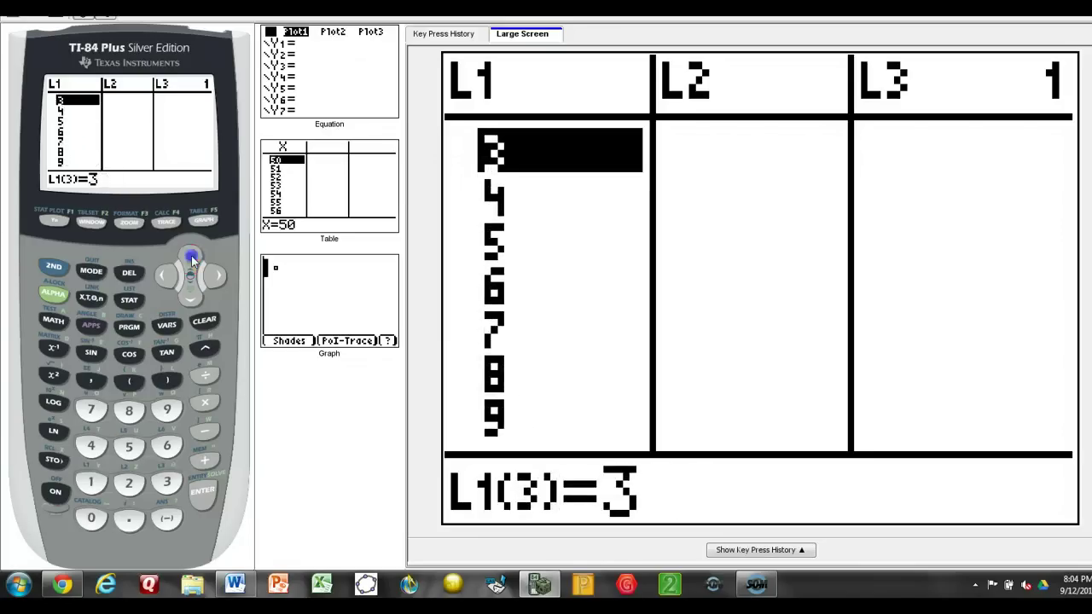
pyautogui.click(191, 260)
pyautogui.click(191, 260)
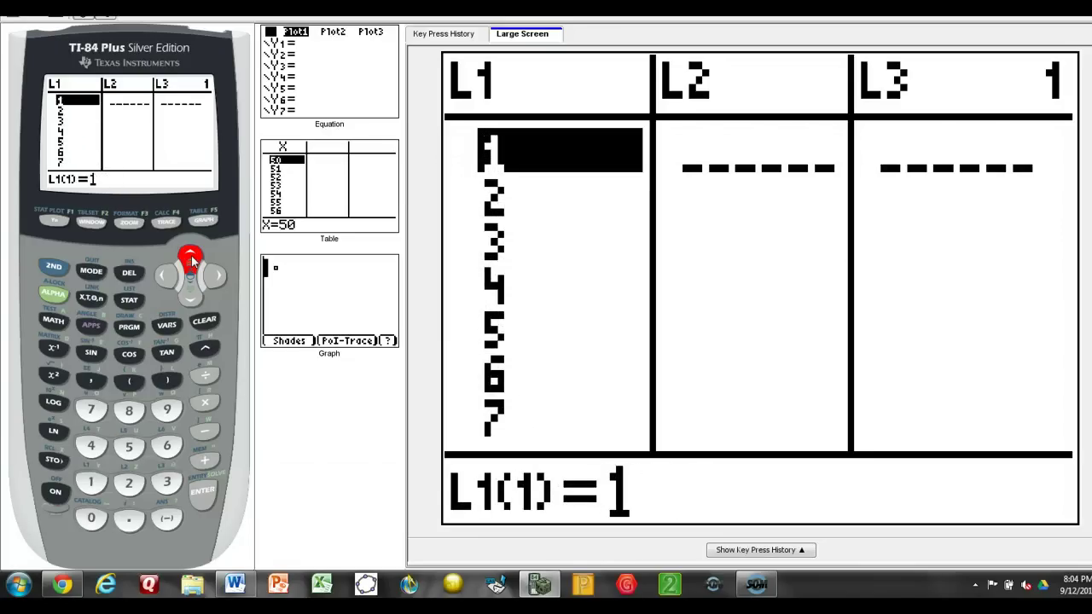
# Return to the home screen and compute mean(L1), giving 7.
pyautogui.click(53, 268)
pyautogui.click(90, 271)
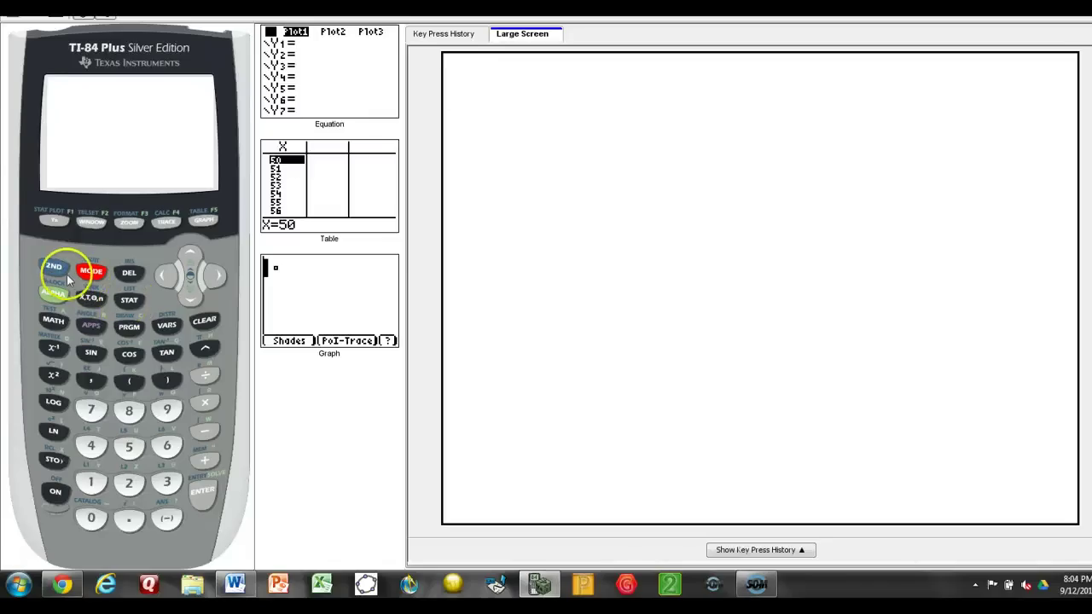
pyautogui.click(53, 267)
pyautogui.click(129, 300)
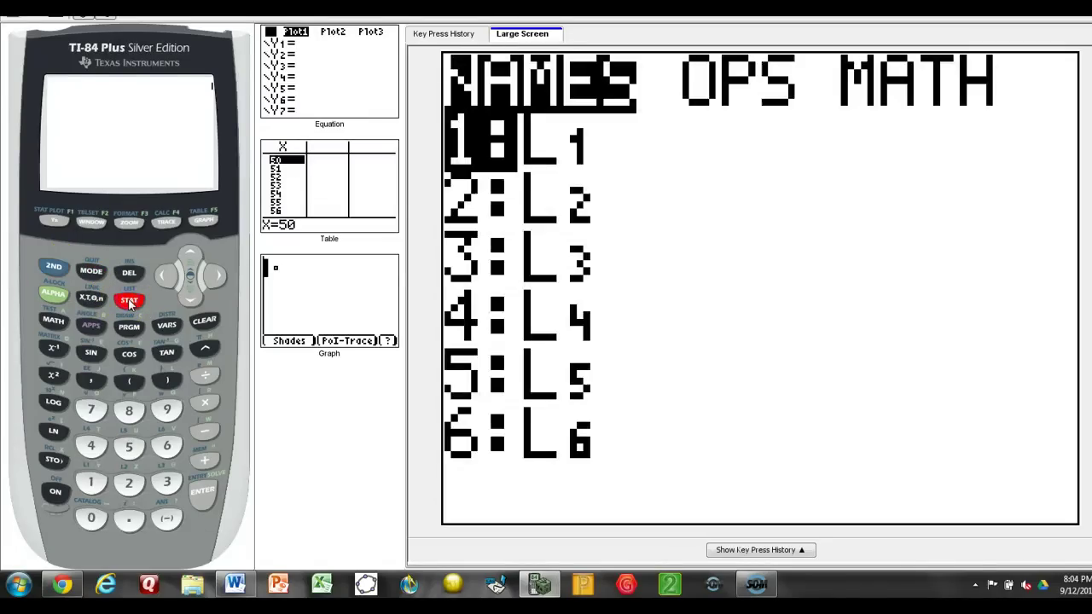
pyautogui.click(208, 281)
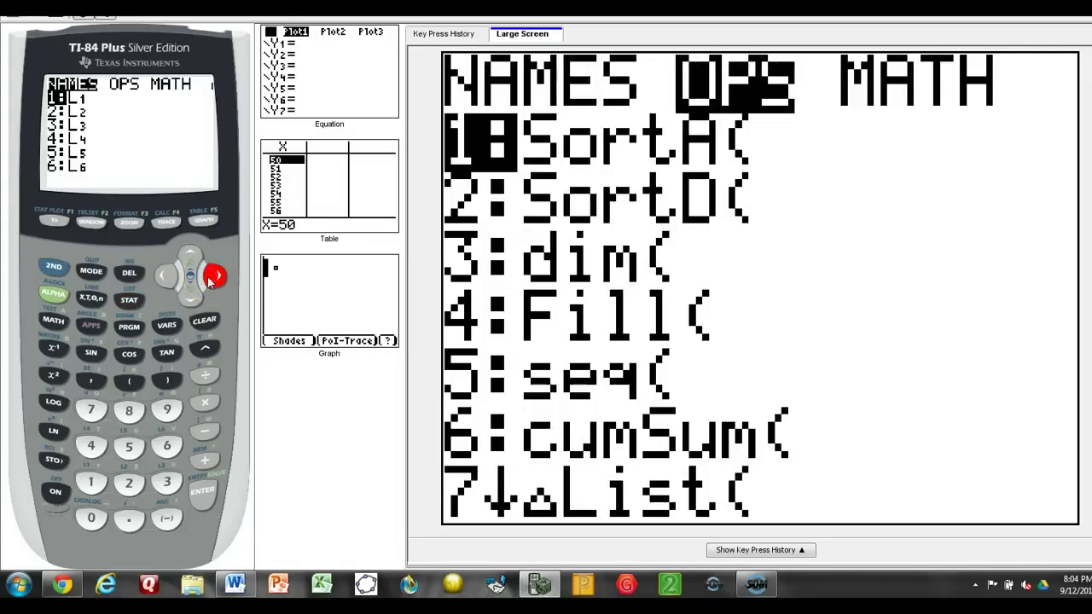
pyautogui.click(209, 281)
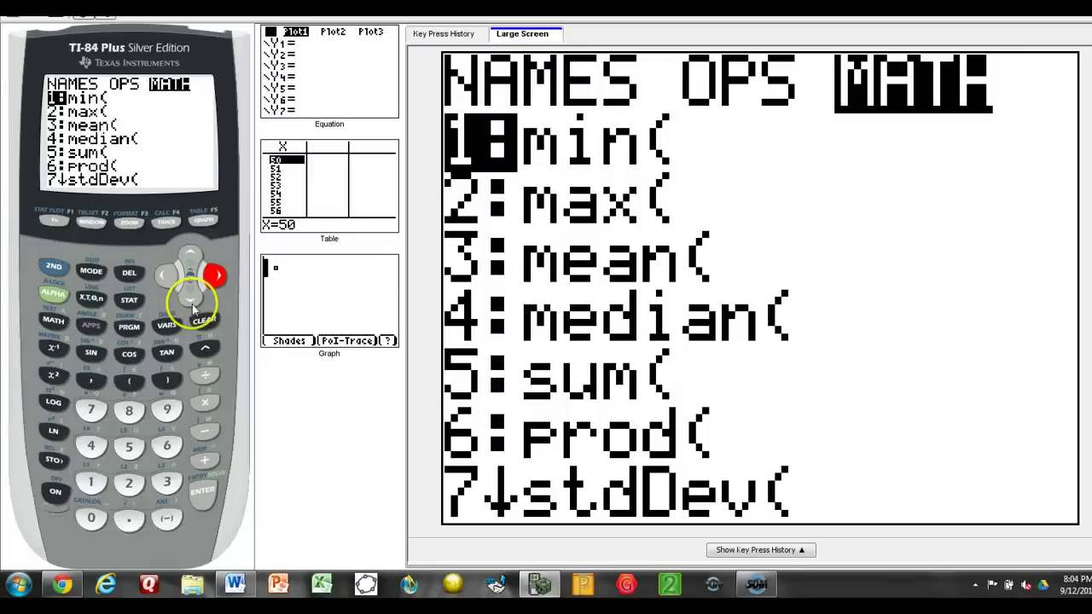
pyautogui.click(191, 303)
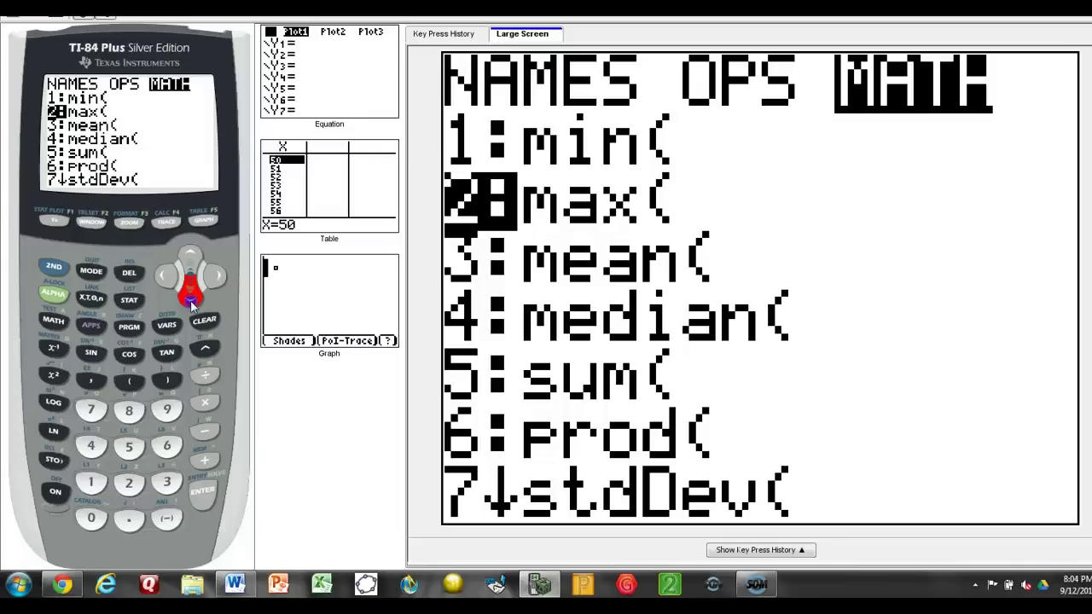
pyautogui.click(191, 304)
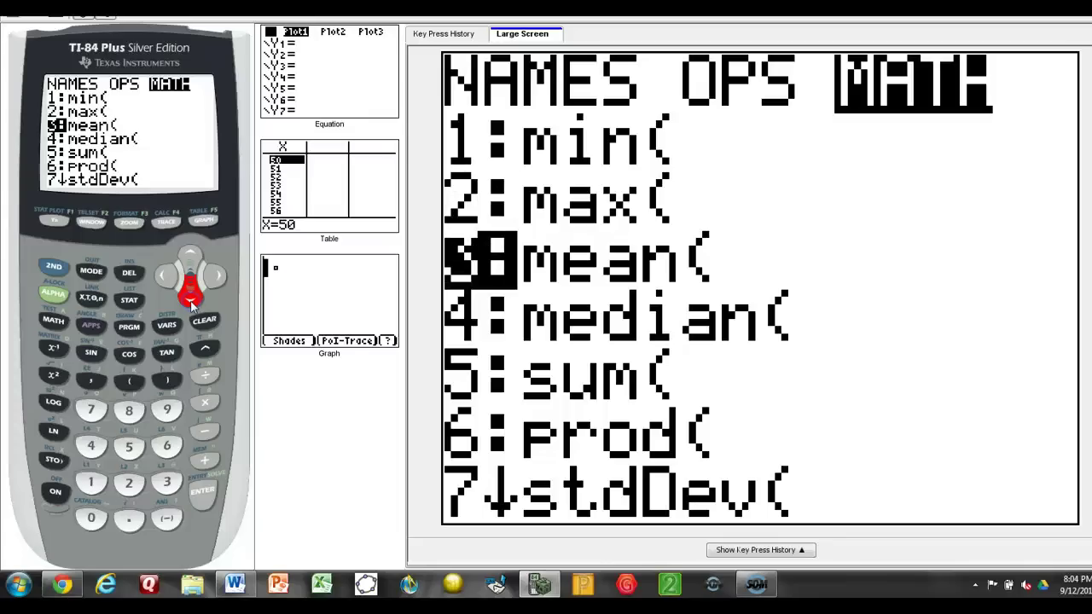
pyautogui.click(202, 498)
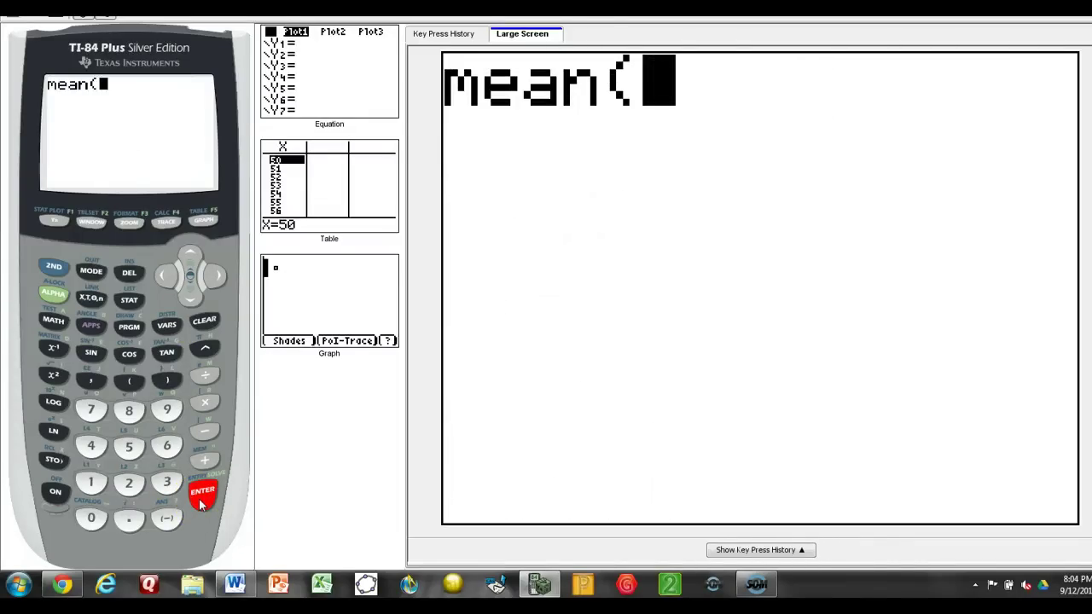
pyautogui.click(53, 271)
pyautogui.click(128, 305)
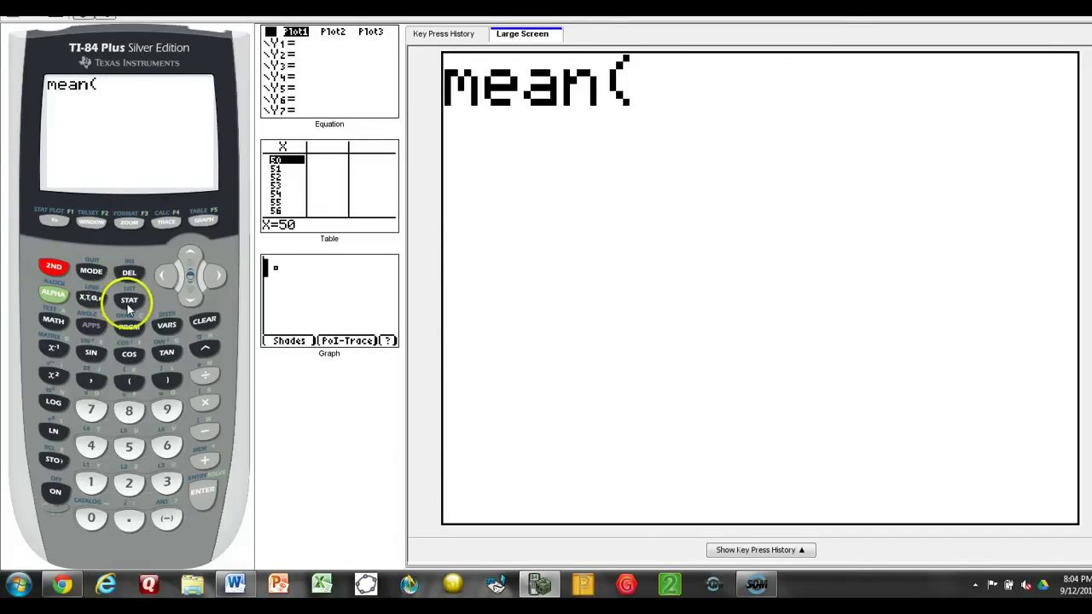
pyautogui.click(203, 493)
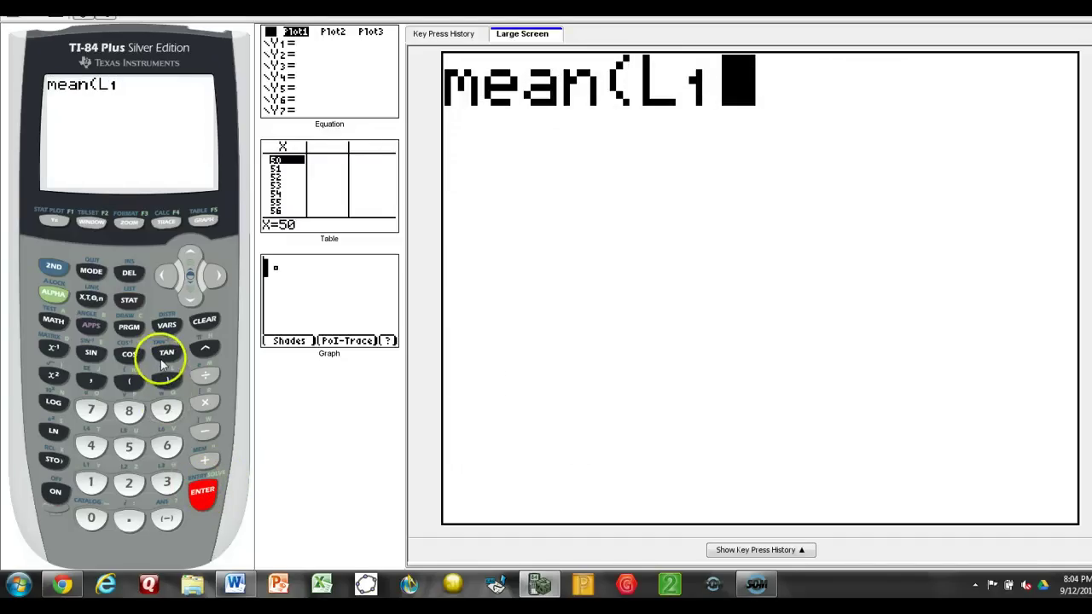
pyautogui.click(167, 385)
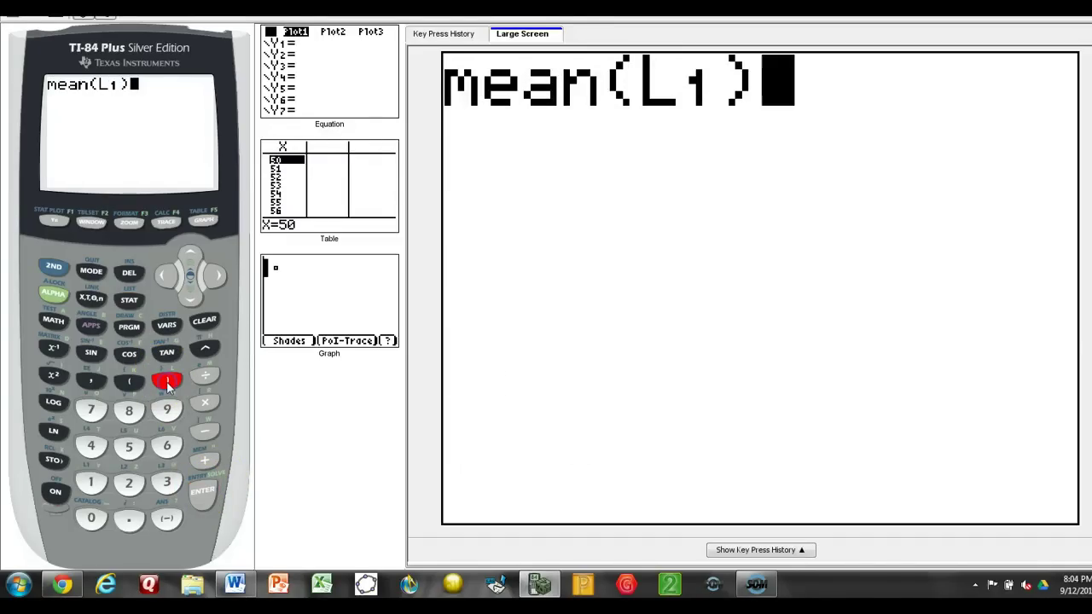
pyautogui.click(203, 493)
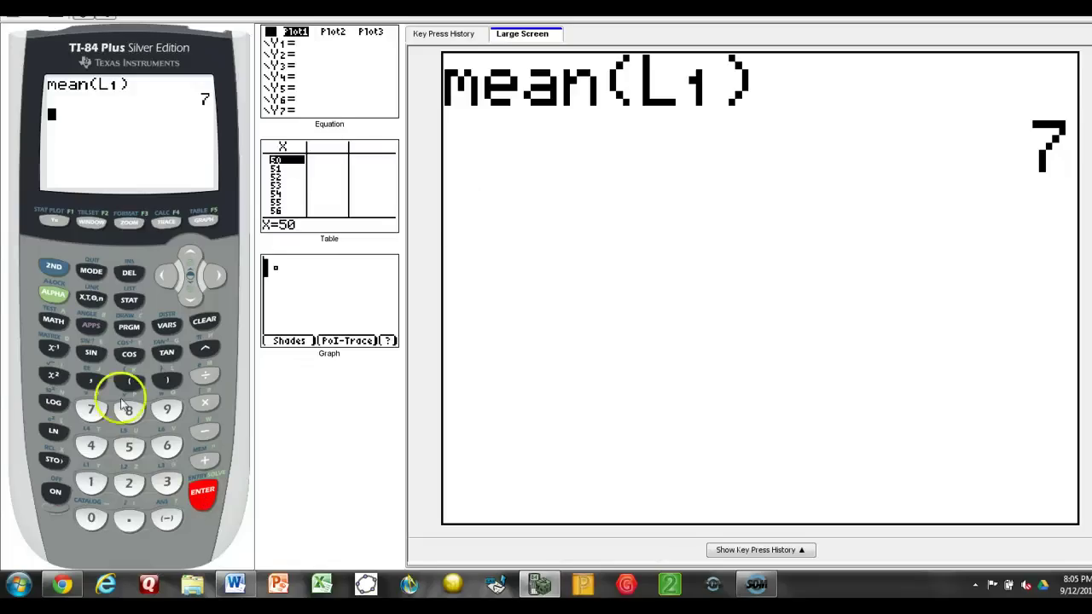
# Compute median(L1) from the LIST MATH menu, giving 5.5.
pyautogui.click(53, 269)
pyautogui.click(126, 302)
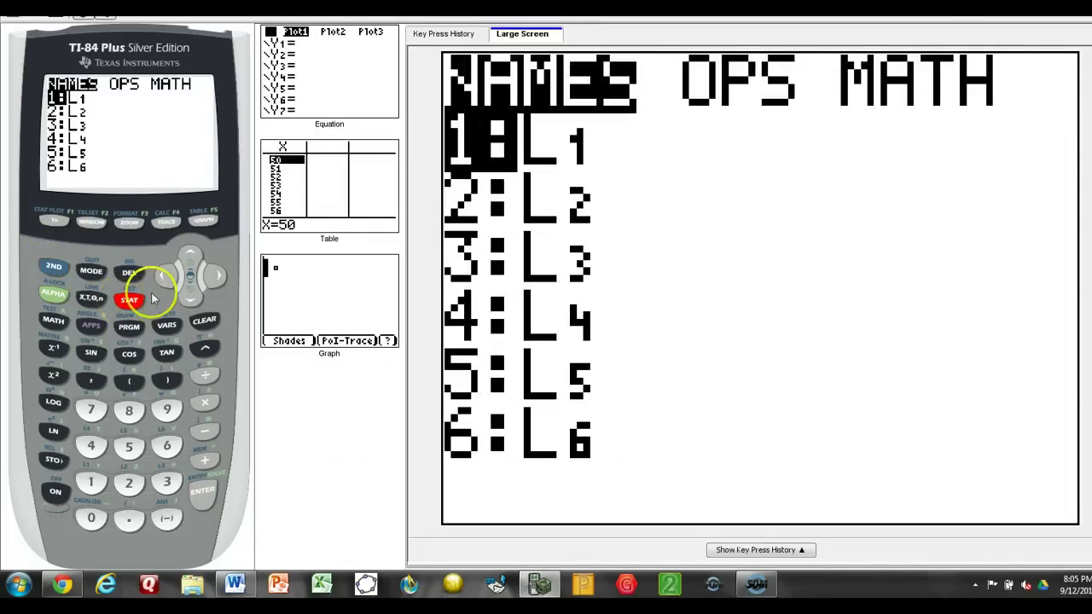
pyautogui.click(214, 276)
pyautogui.click(214, 276)
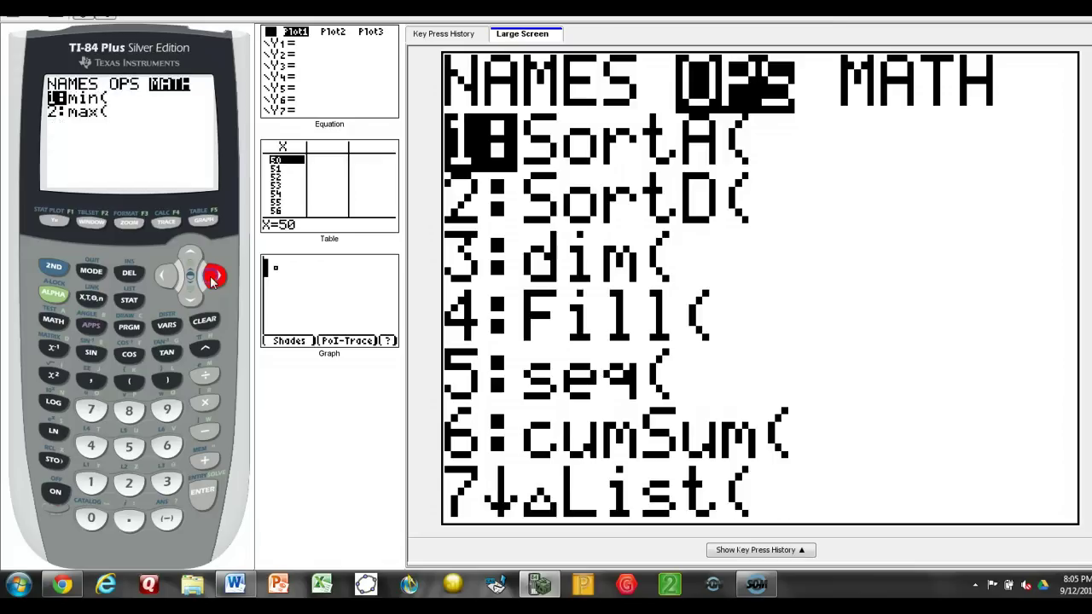
pyautogui.click(190, 292)
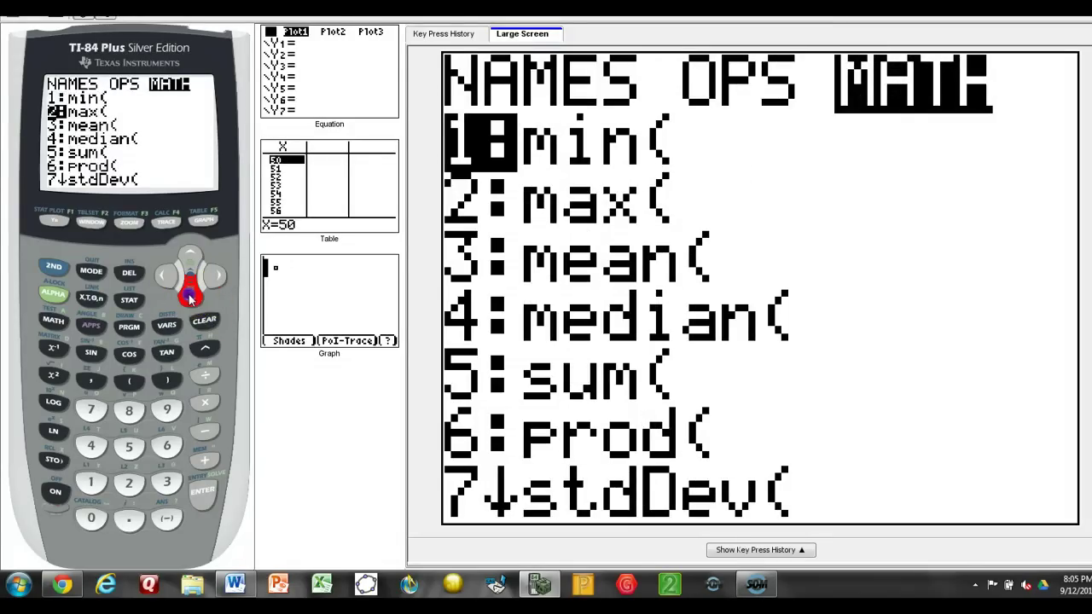
pyautogui.click(189, 293)
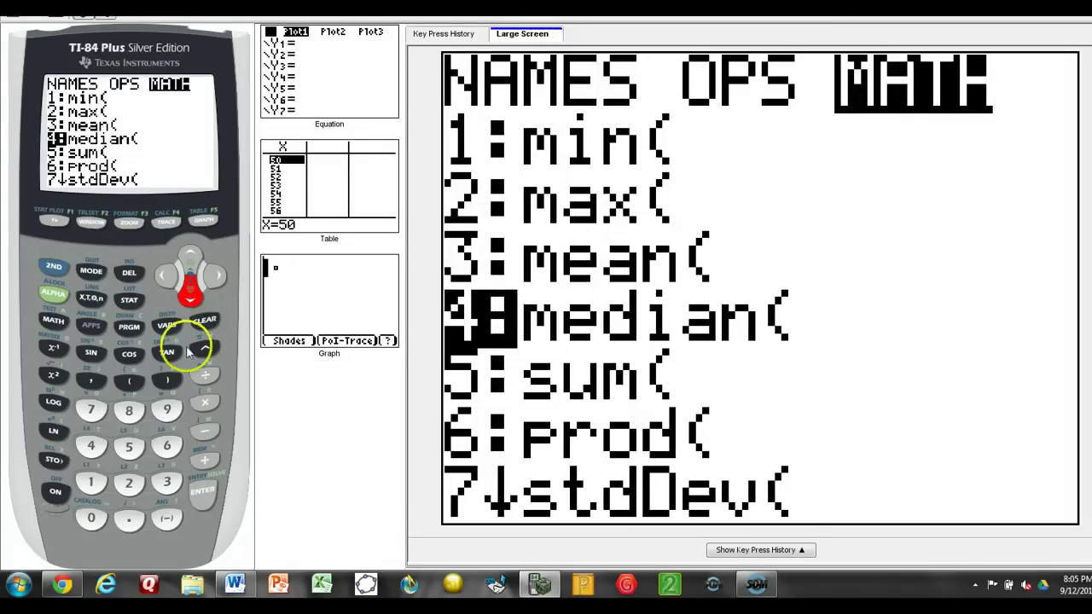
pyautogui.click(202, 493)
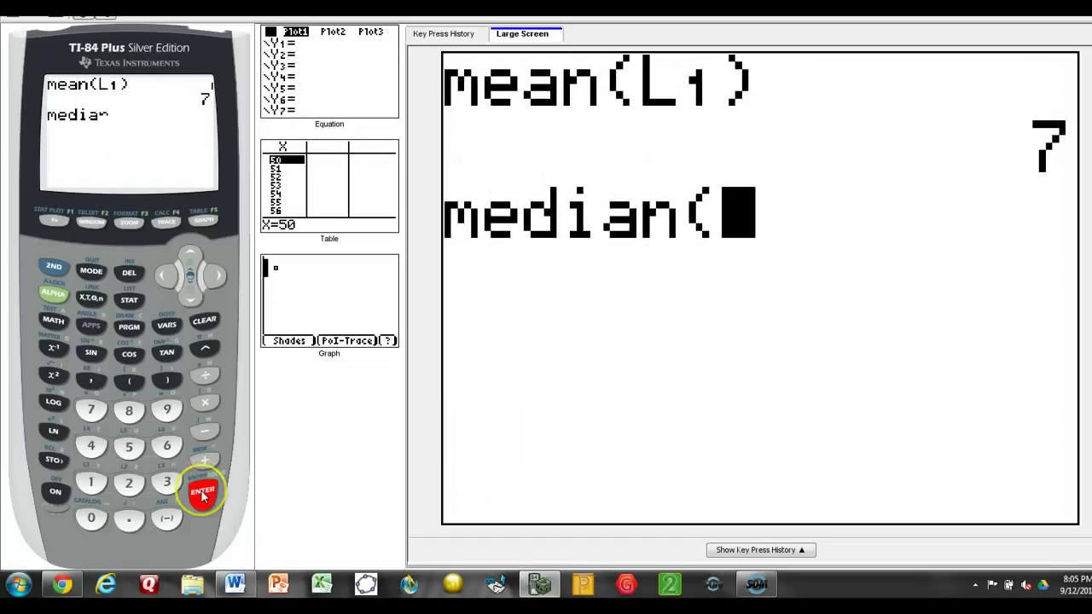
pyautogui.click(54, 269)
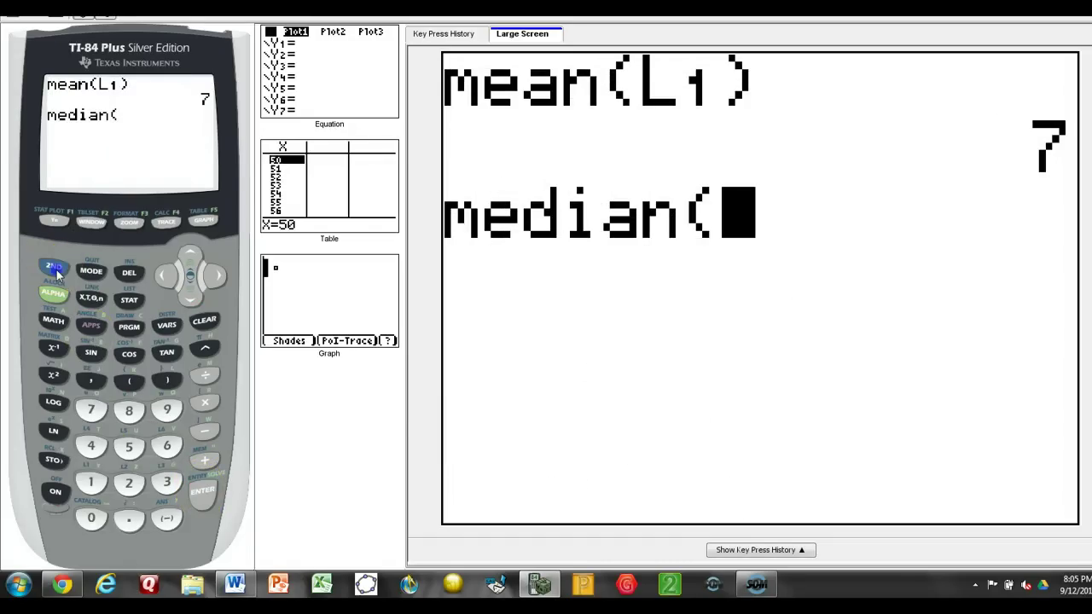
pyautogui.click(126, 301)
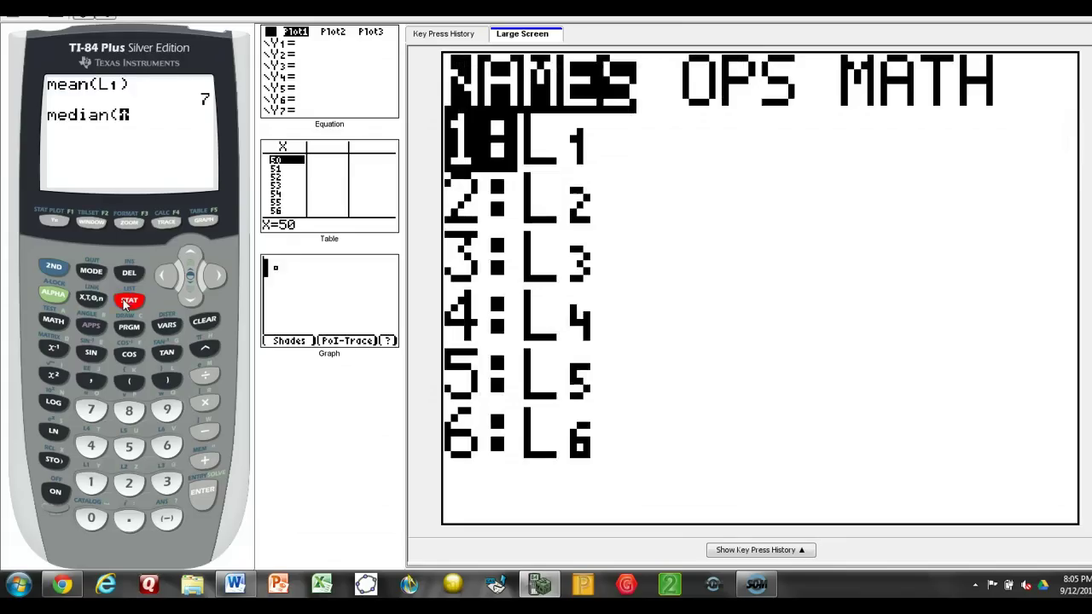
pyautogui.click(199, 493)
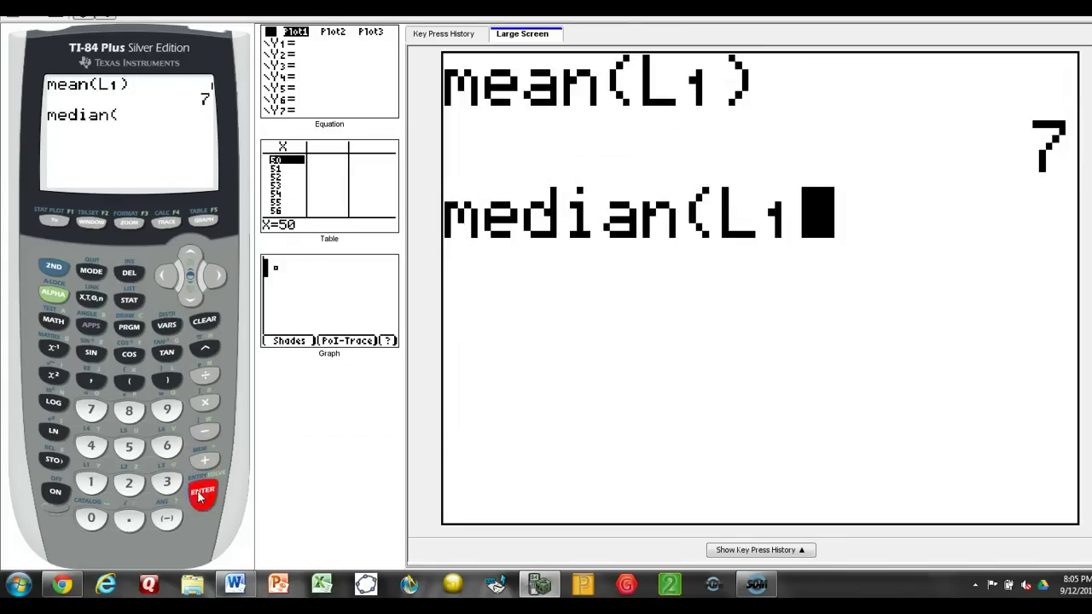
pyautogui.click(167, 381)
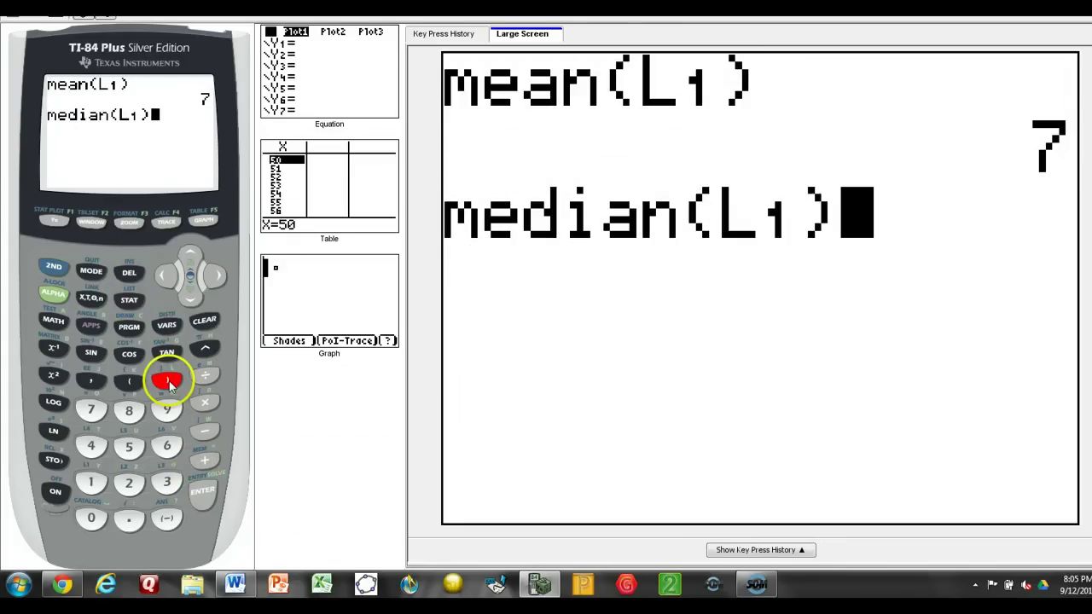
pyautogui.click(205, 494)
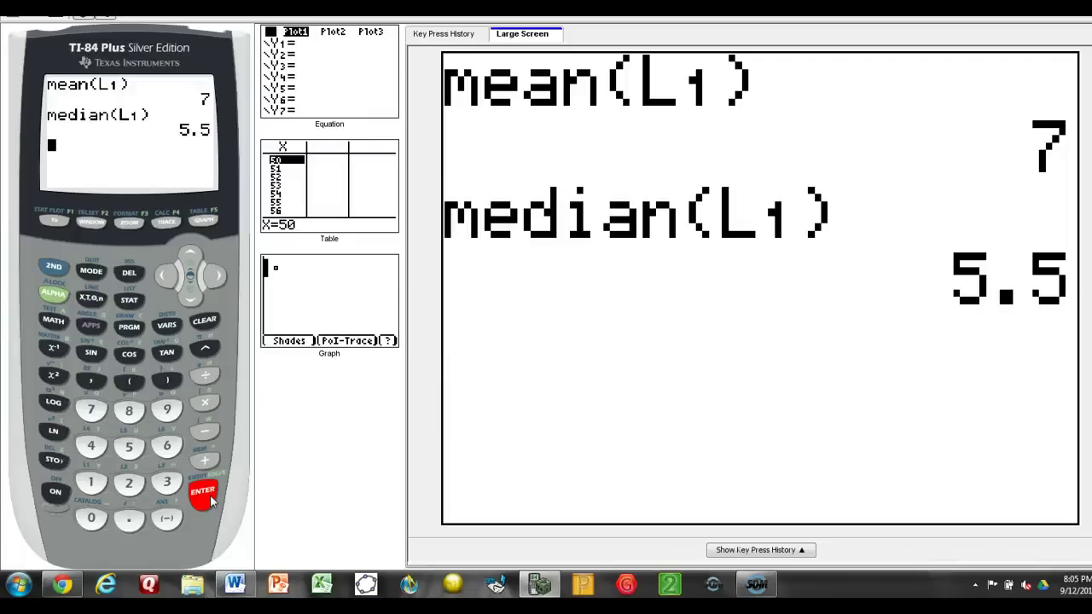
# Paste stdDev( from the LIST MATH menu below the median result.
pyautogui.click(52, 269)
pyautogui.click(54, 268)
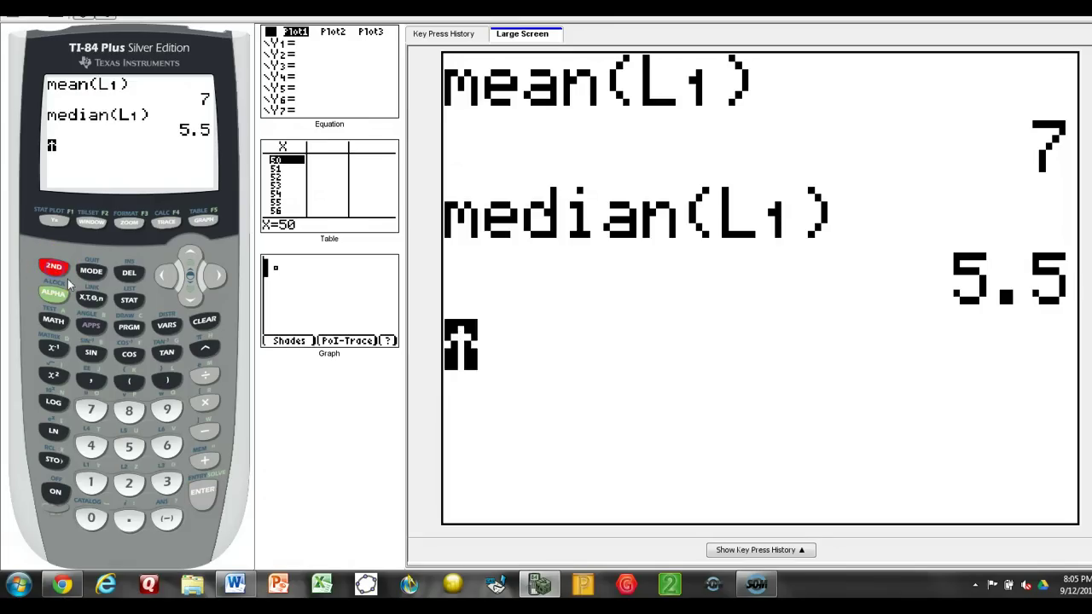
pyautogui.click(128, 301)
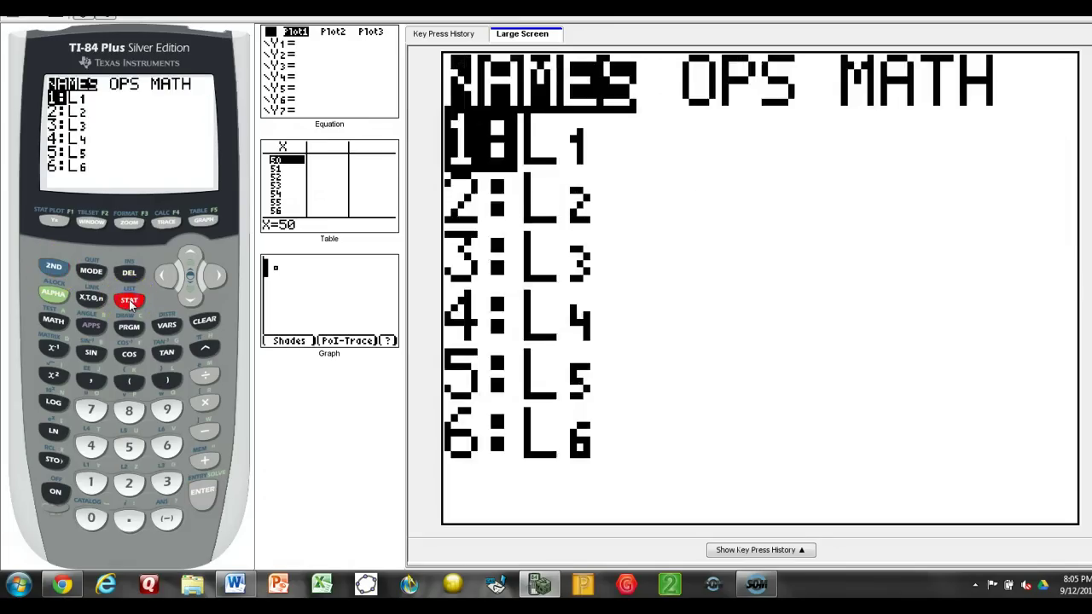
pyautogui.click(215, 277)
pyautogui.click(214, 277)
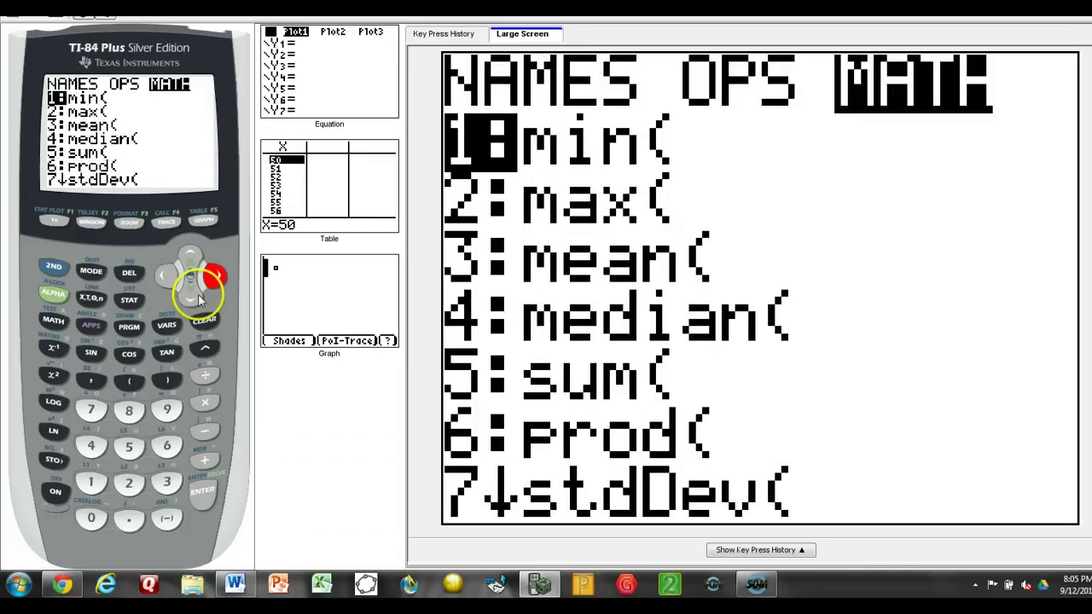
pyautogui.click(196, 299)
pyautogui.click(196, 298)
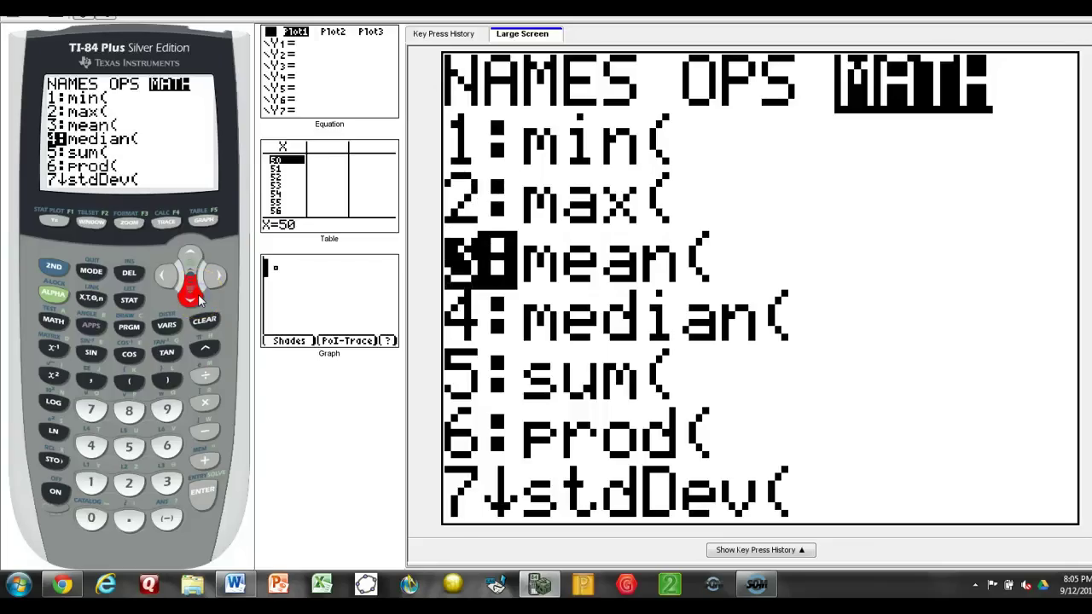
pyautogui.click(196, 298)
pyautogui.click(196, 299)
pyautogui.click(196, 298)
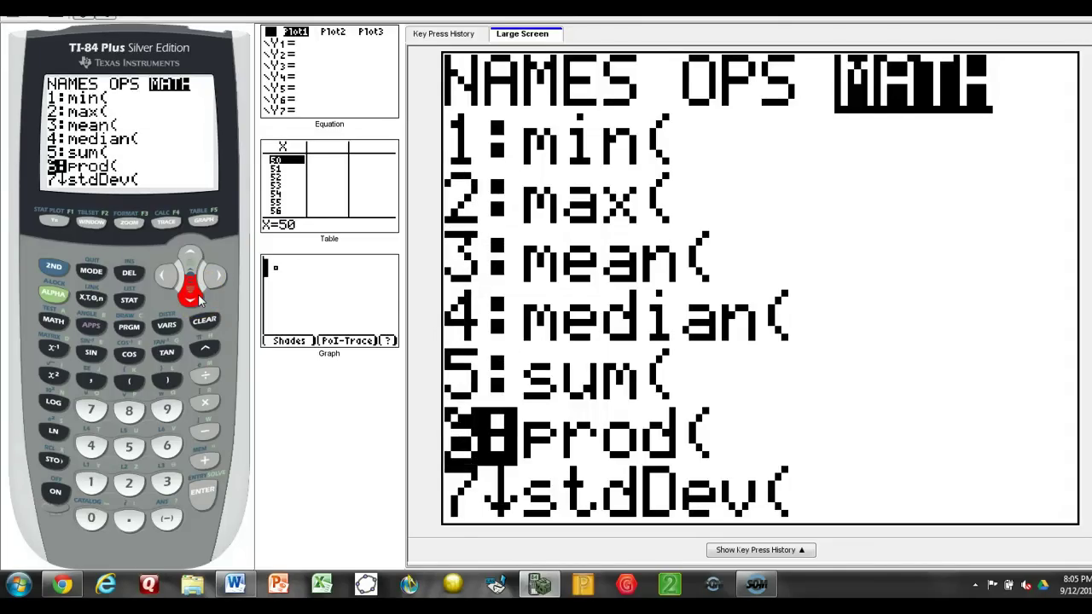
pyautogui.click(196, 298)
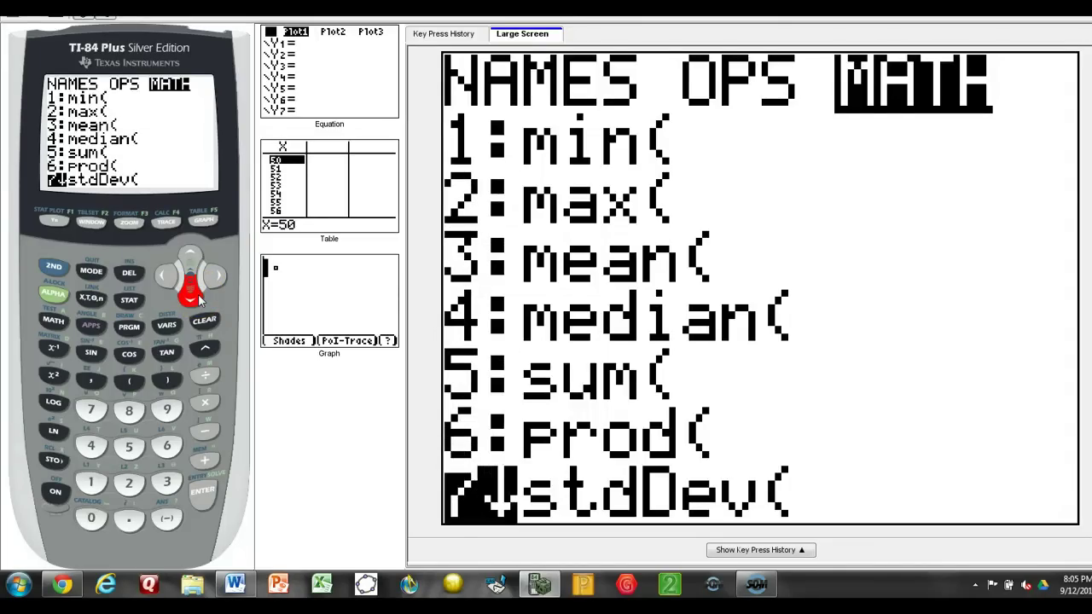
pyautogui.click(202, 490)
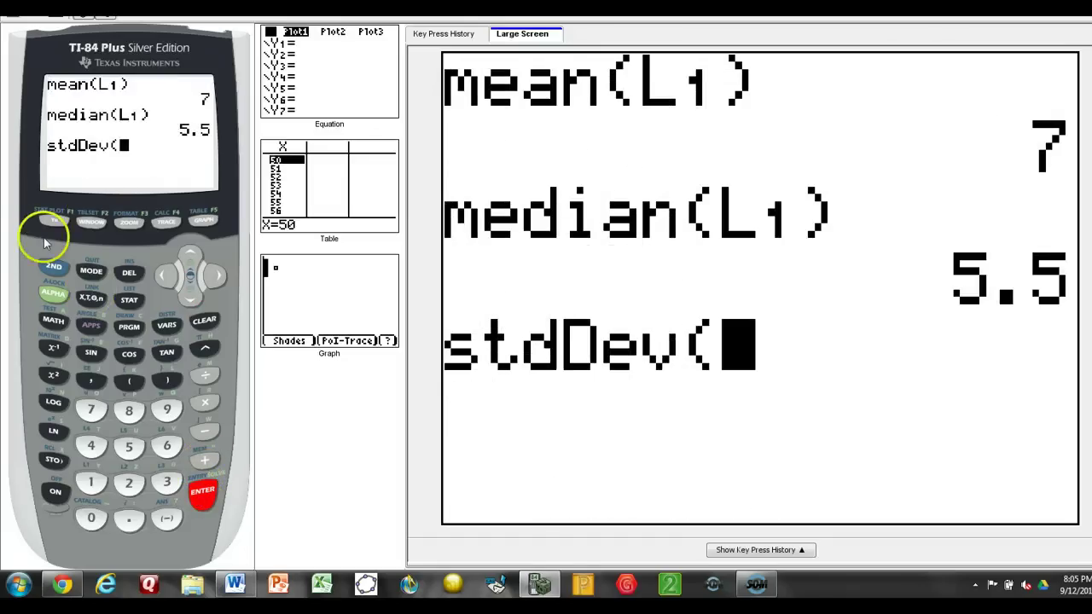
# Complete stdDev(L1) and evaluate it, giving 6.831300511.
pyautogui.click(53, 266)
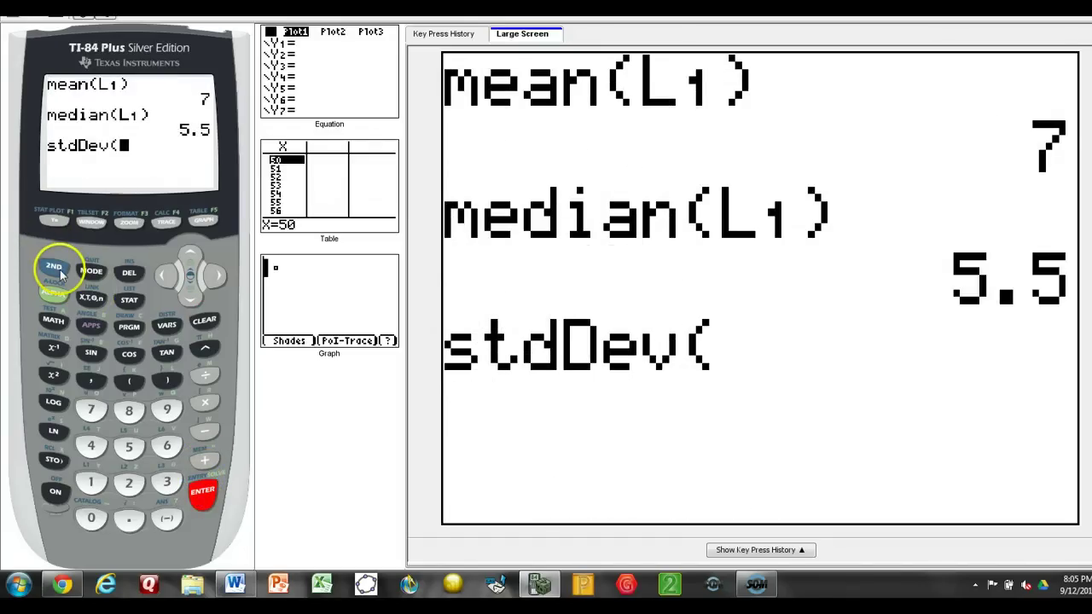
pyautogui.click(128, 298)
pyautogui.click(202, 495)
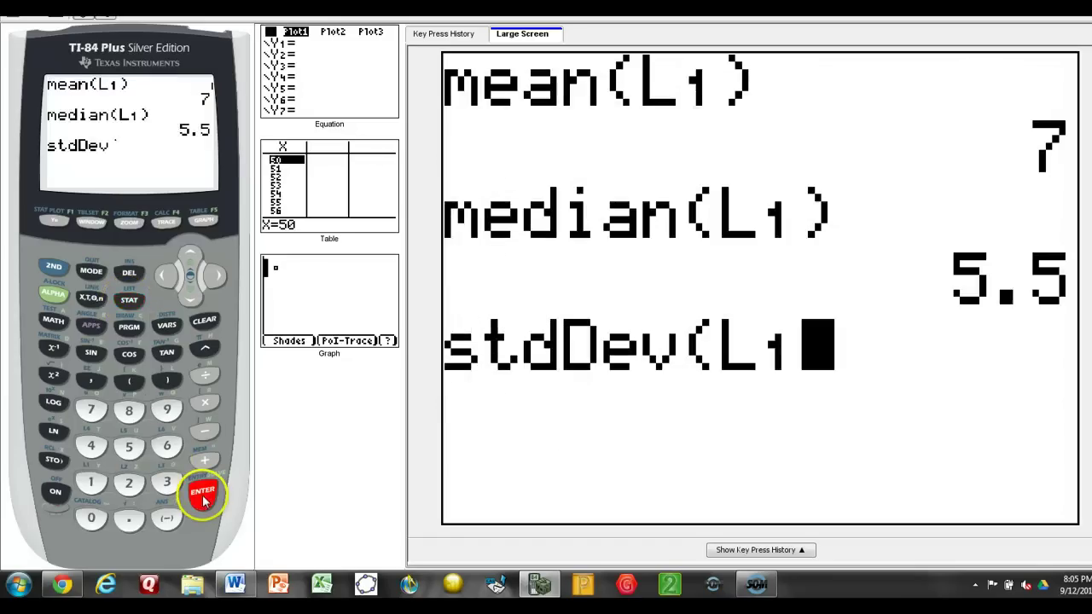
pyautogui.click(169, 382)
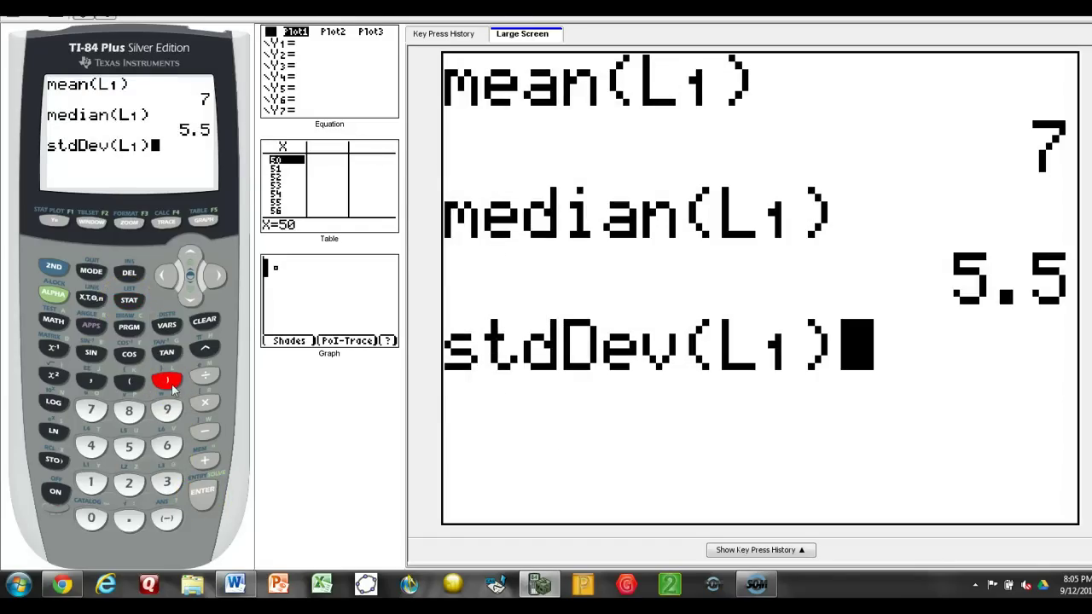
pyautogui.click(205, 501)
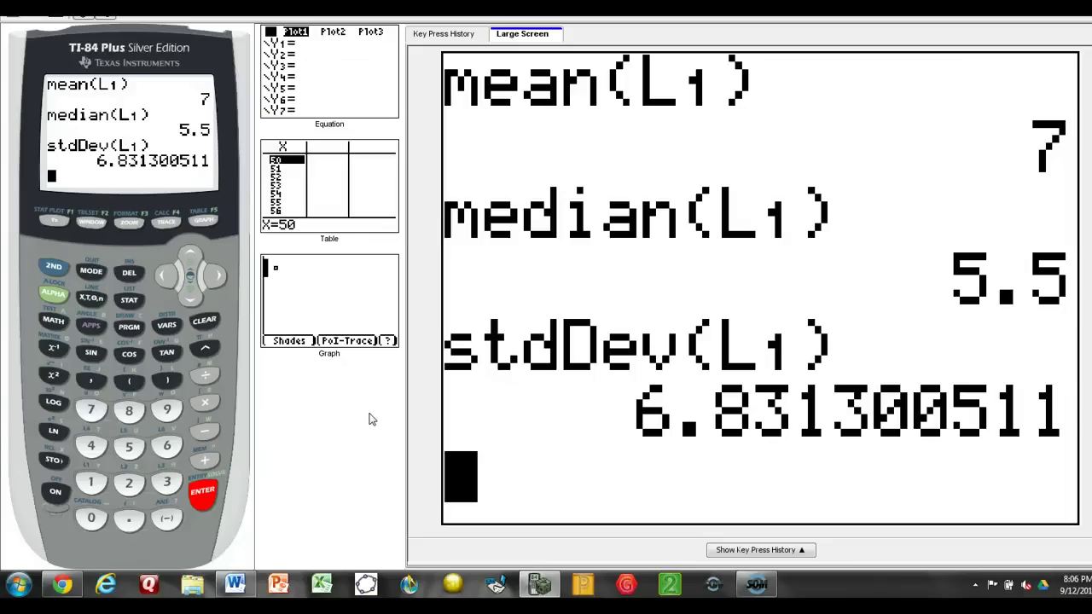
pyautogui.click(51, 268)
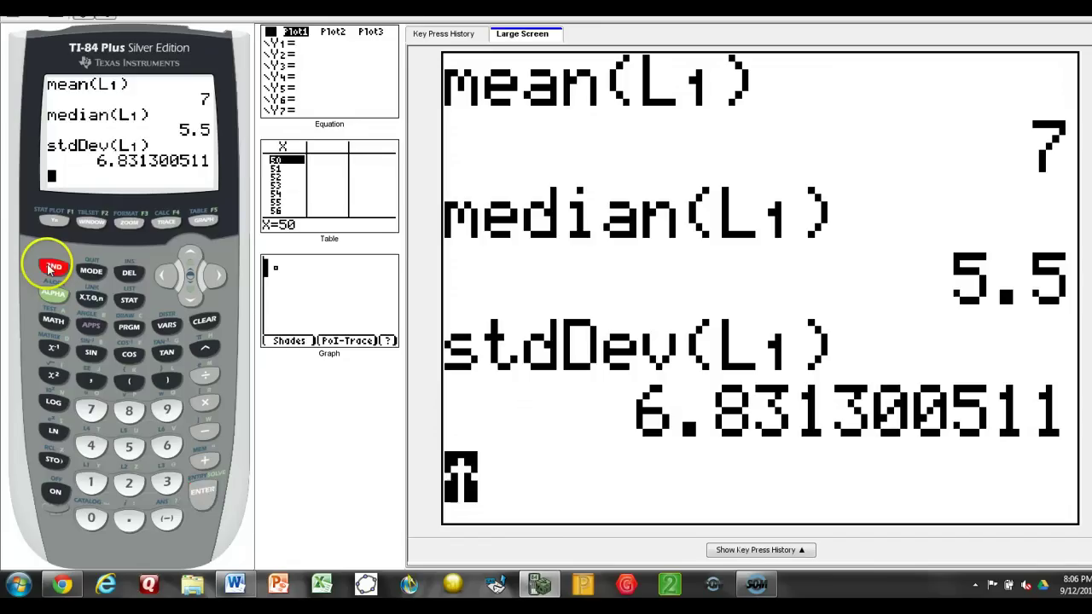
pyautogui.click(129, 300)
pyautogui.click(164, 274)
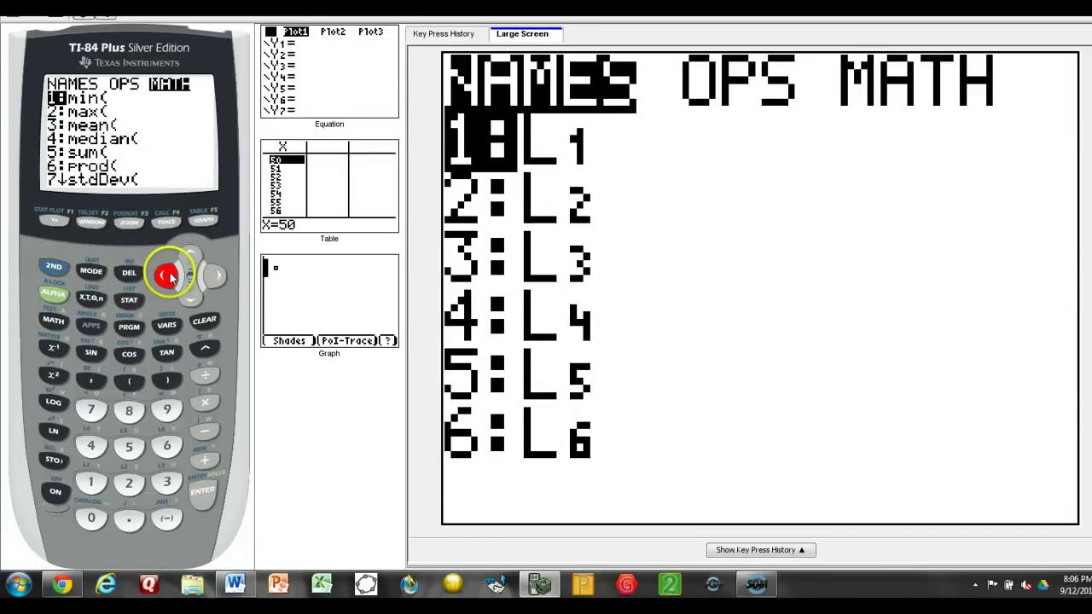
pyautogui.click(191, 295)
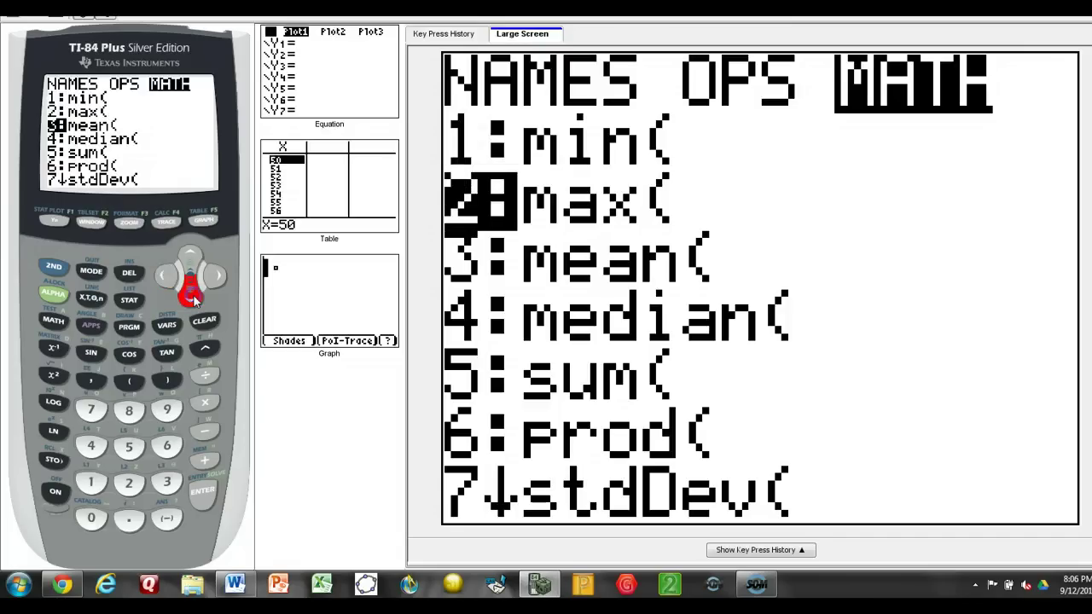
pyautogui.click(191, 294)
pyautogui.click(191, 294)
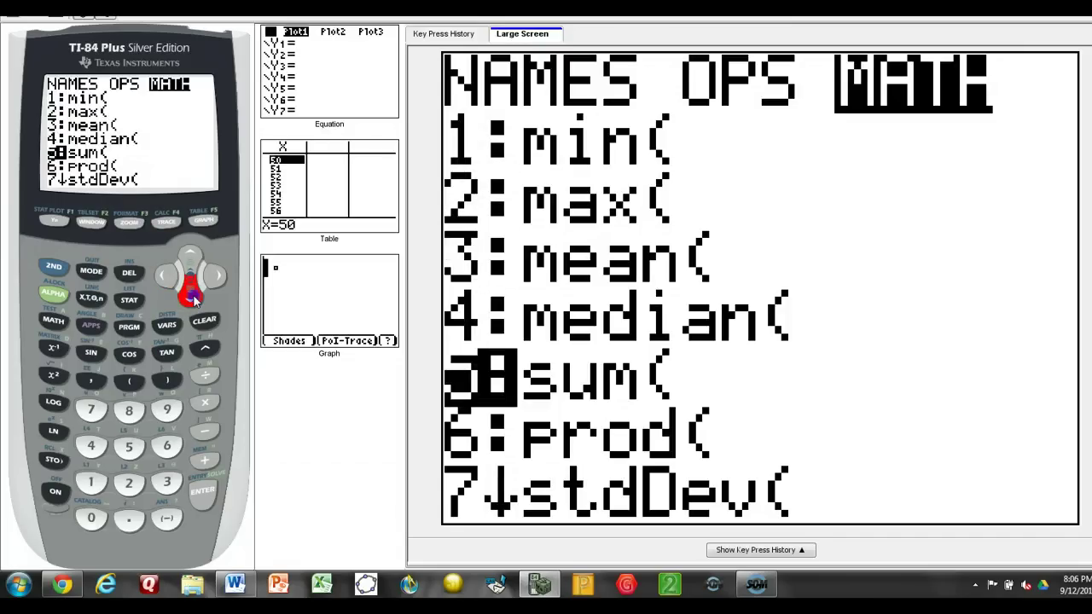
pyautogui.click(191, 294)
pyautogui.click(191, 294)
pyautogui.click(191, 294)
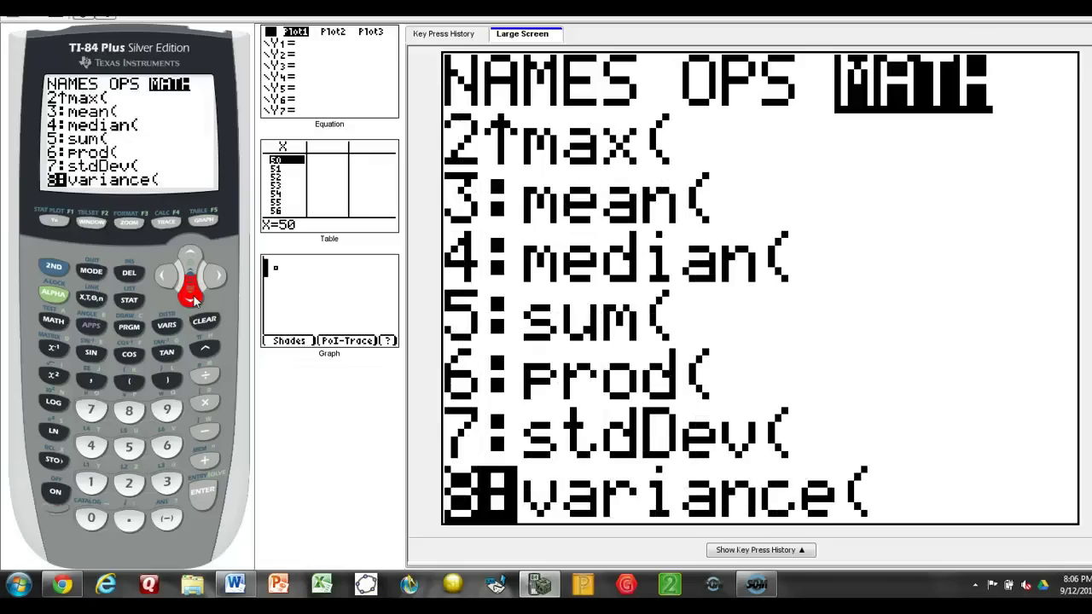
pyautogui.click(191, 294)
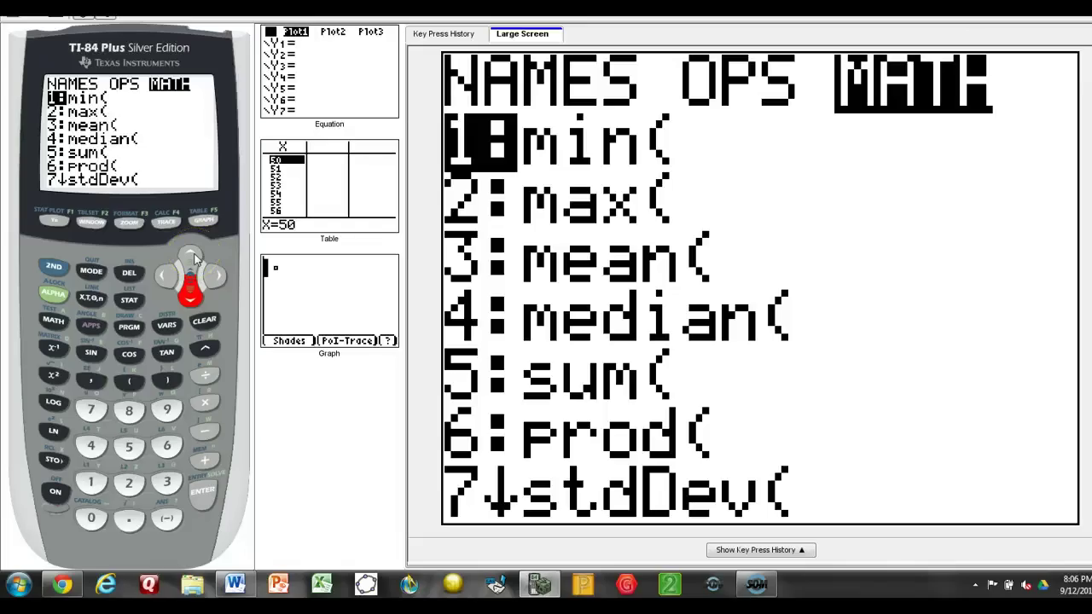
pyautogui.click(53, 267)
pyautogui.click(91, 272)
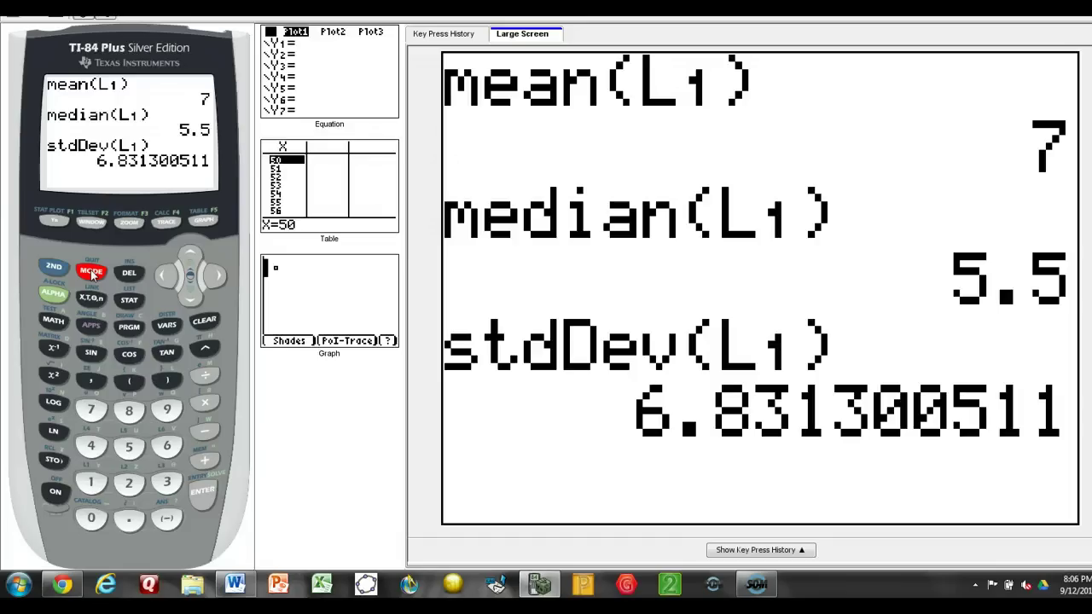
# Switch Plot1 on in the Y= editor, leaving Y1 through Y7 empty.
pyautogui.click(49, 227)
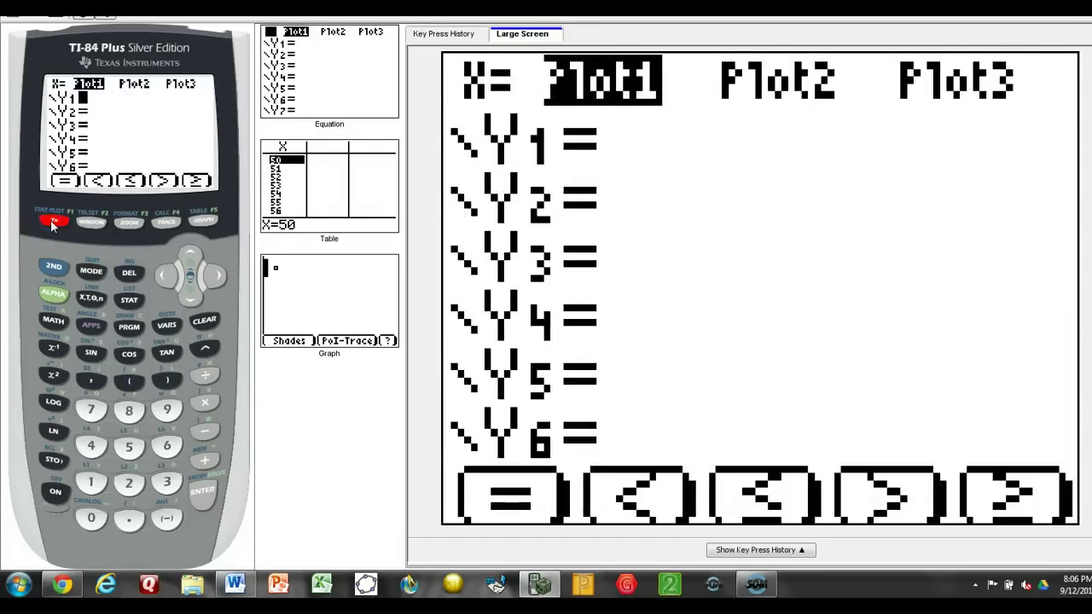
pyautogui.click(190, 254)
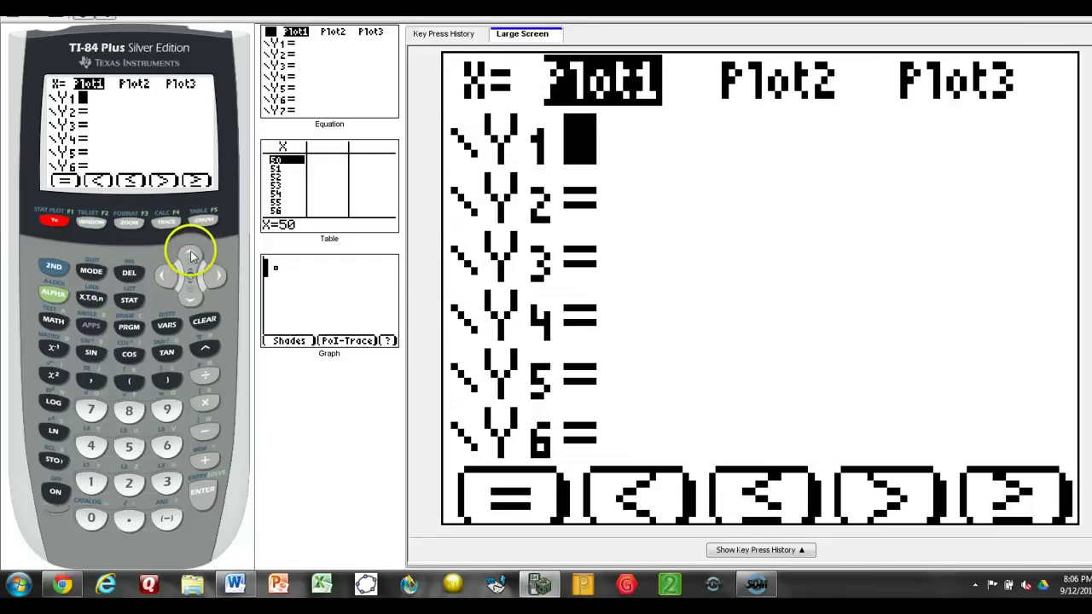
pyautogui.click(220, 275)
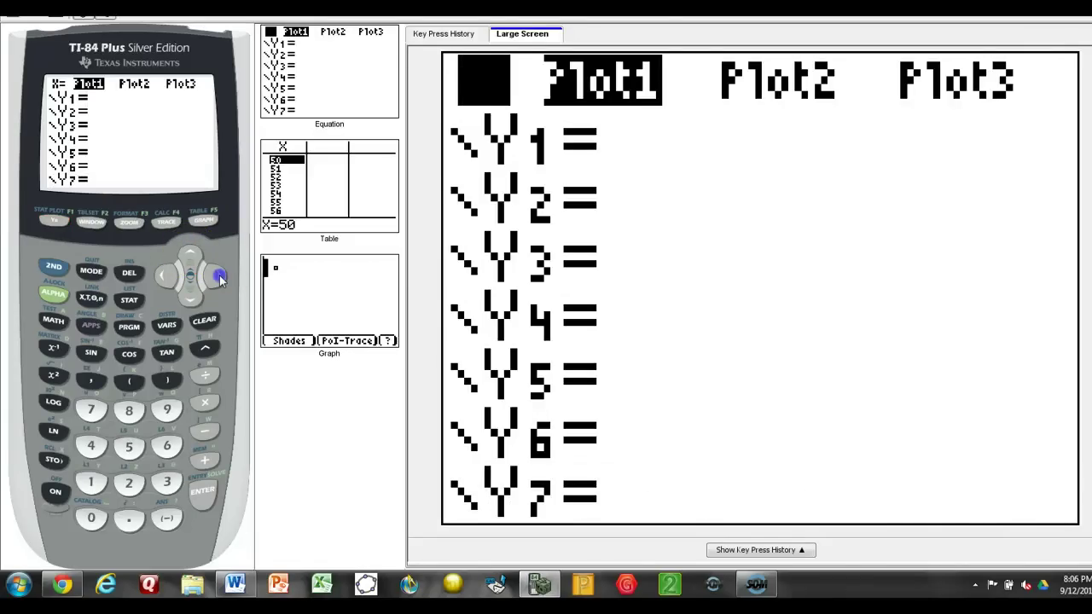
pyautogui.click(198, 377)
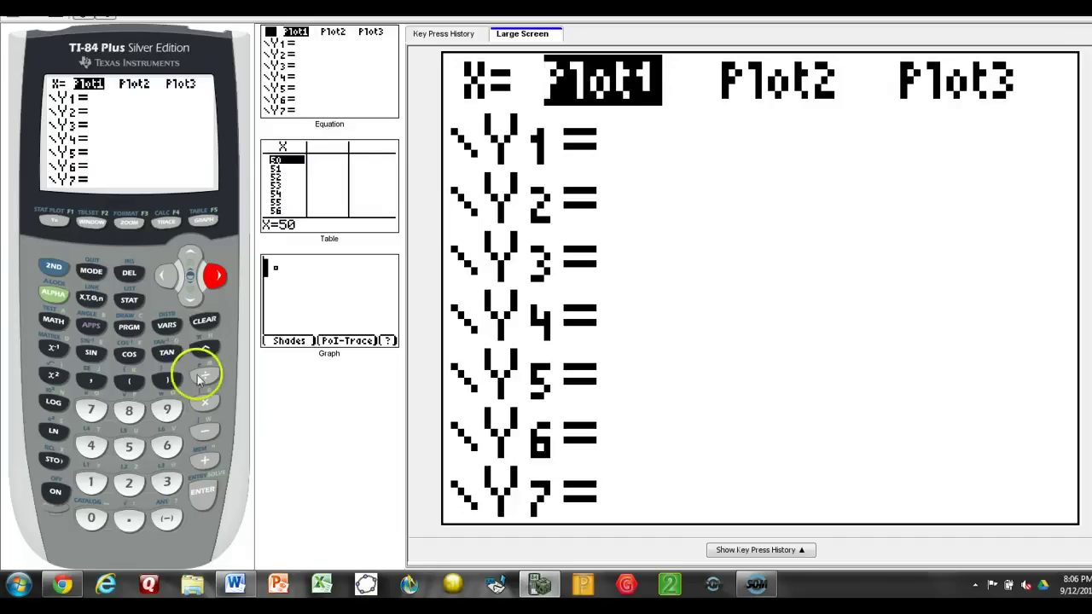
pyautogui.click(203, 493)
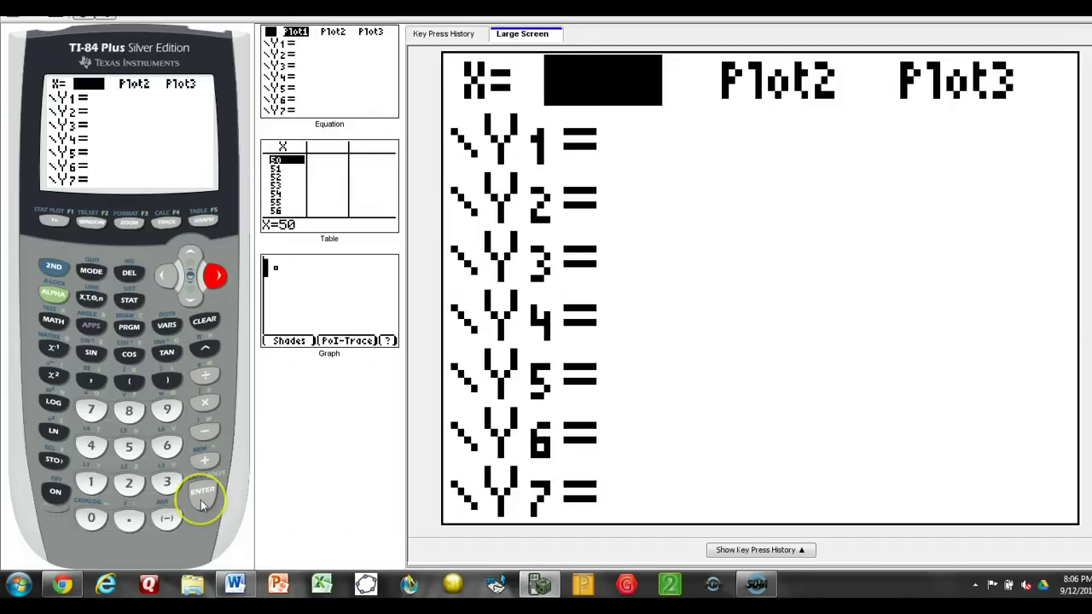
pyautogui.click(215, 314)
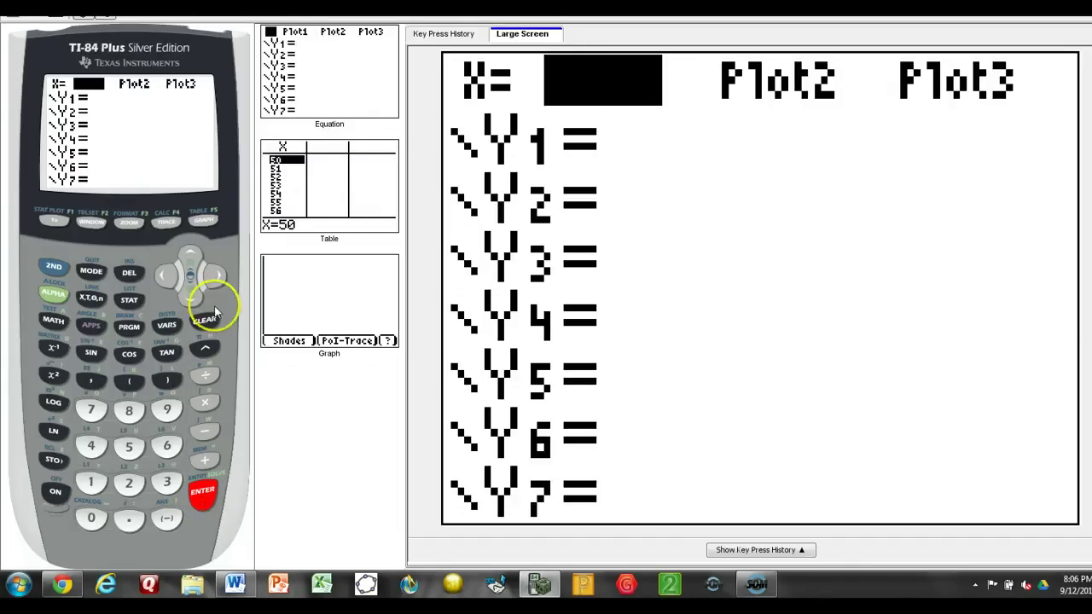
pyautogui.click(215, 275)
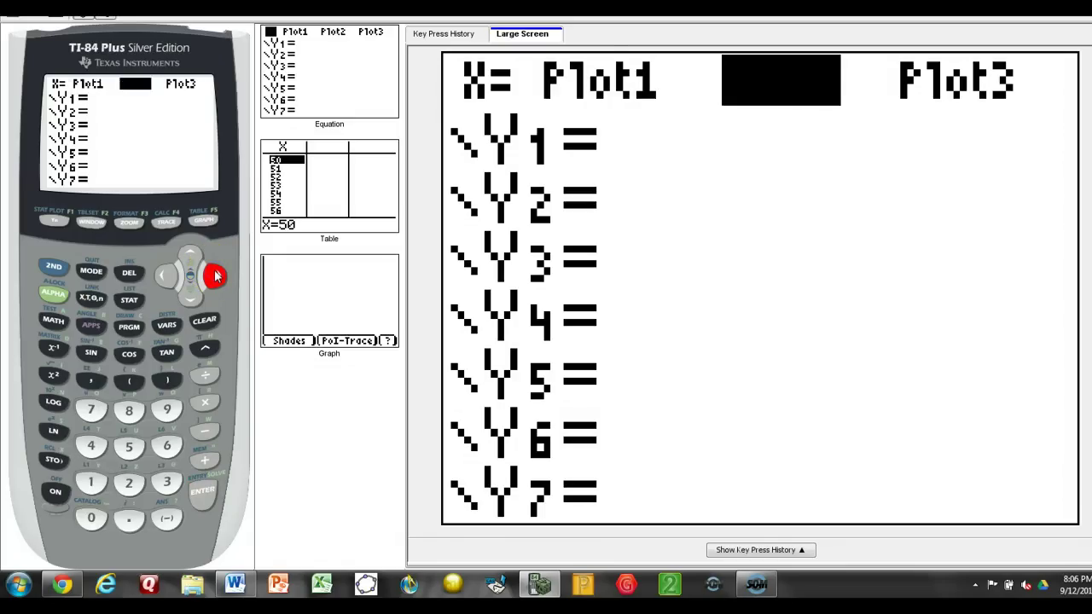
pyautogui.click(160, 274)
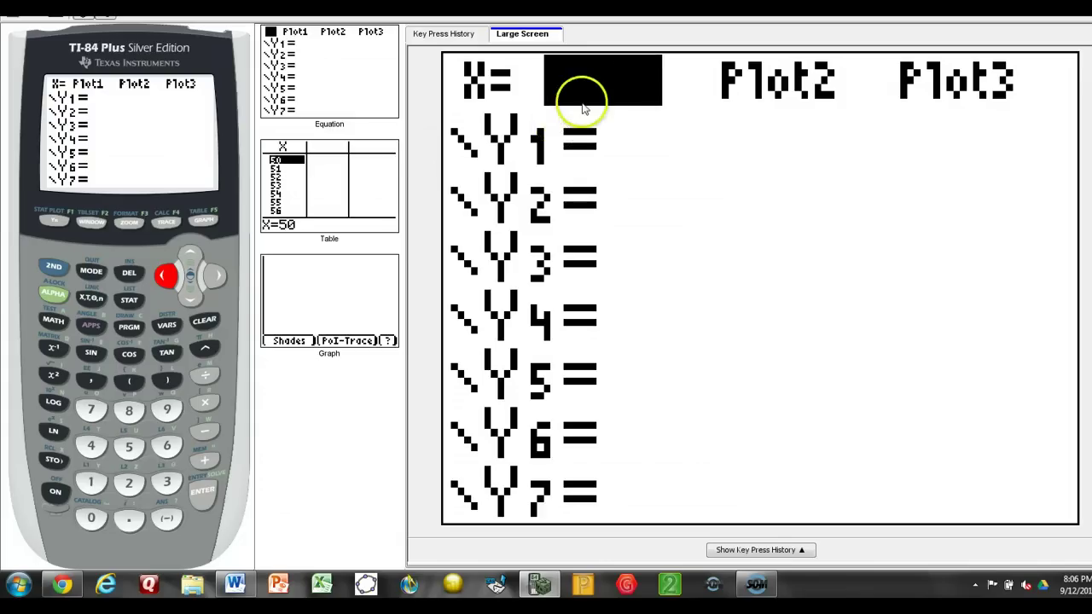
pyautogui.click(205, 492)
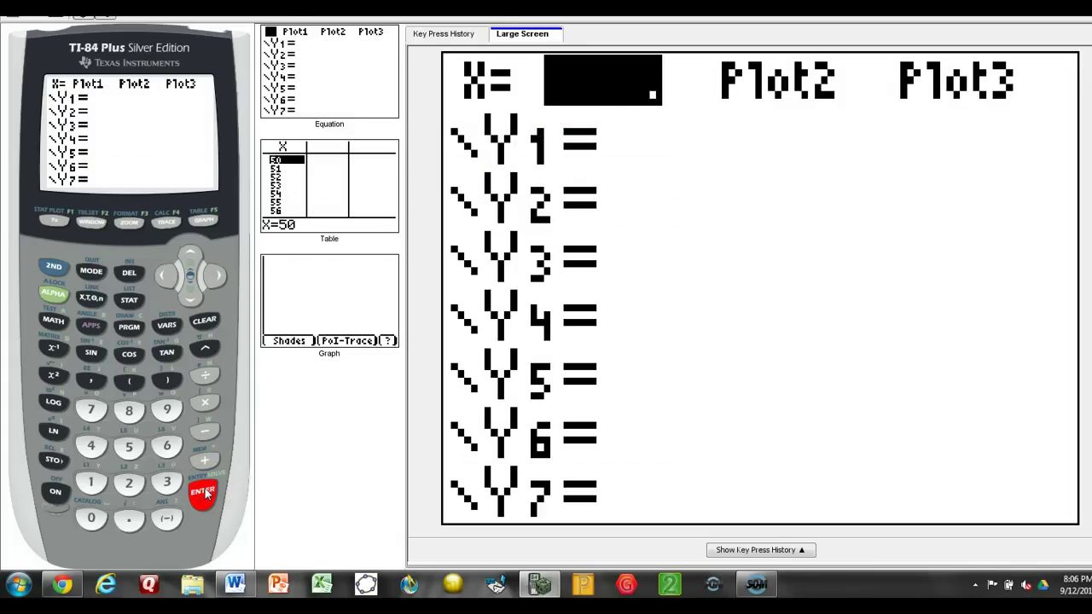
pyautogui.click(167, 275)
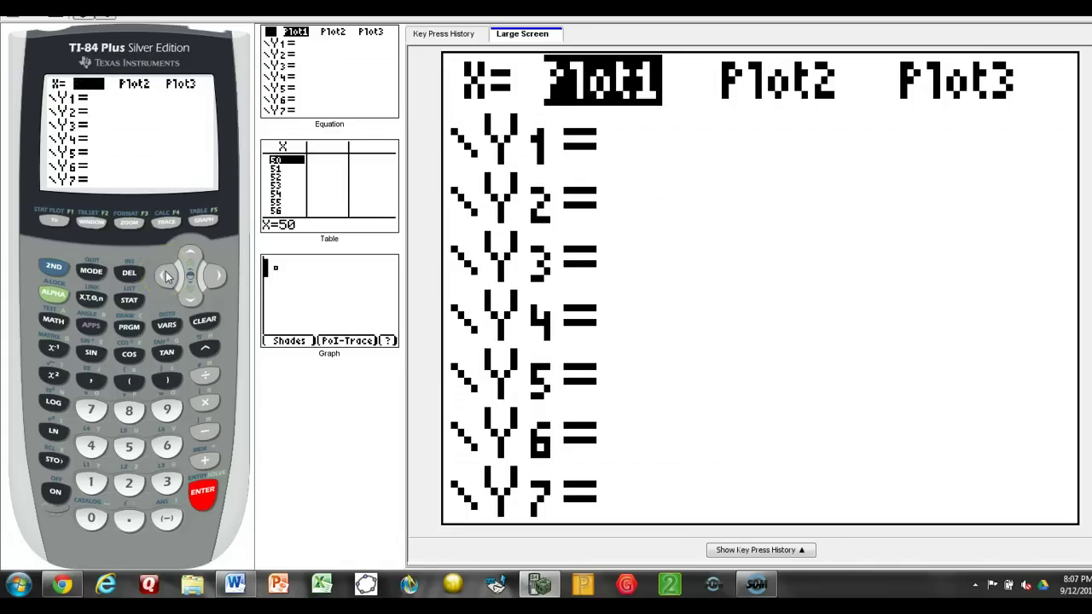
pyautogui.click(54, 268)
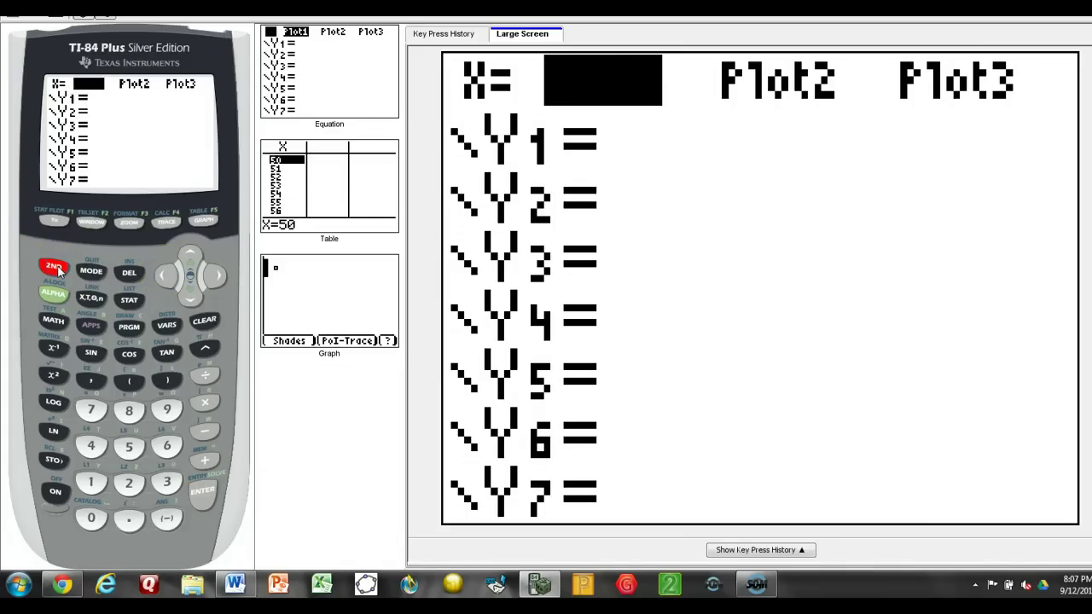
# Configure Plot1 as On with the modified box plot type, Xlist L1 and Freq 1.
pyautogui.click(55, 220)
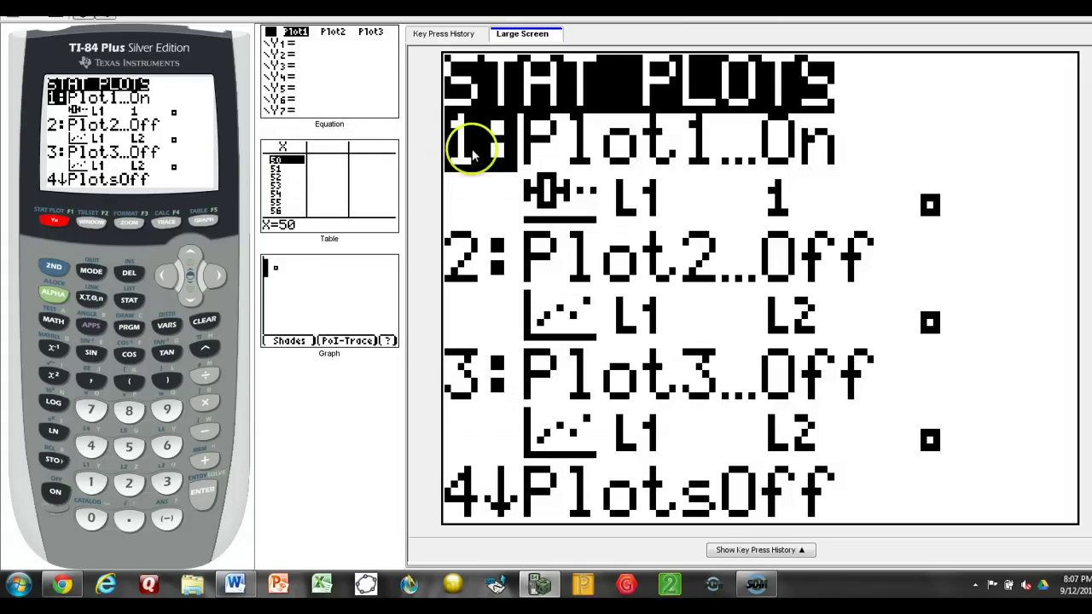
pyautogui.click(205, 488)
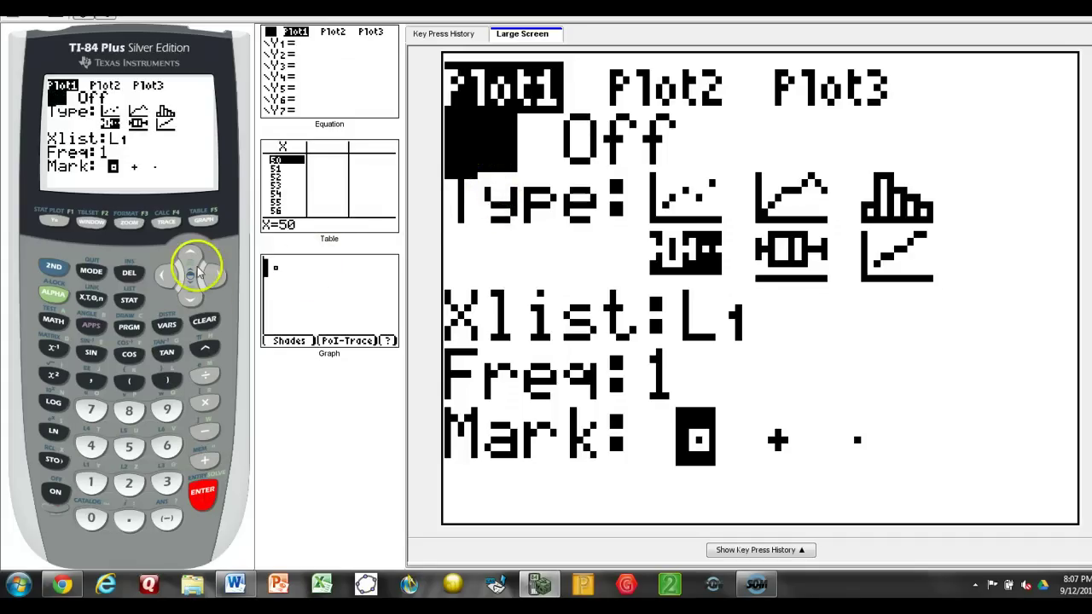
pyautogui.click(190, 291)
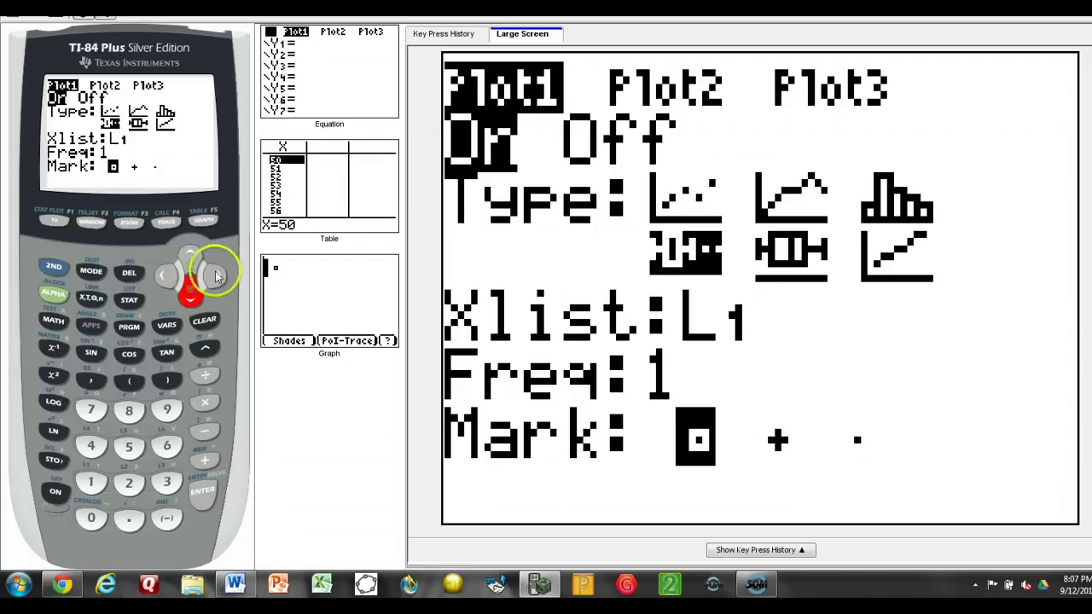
pyautogui.click(217, 276)
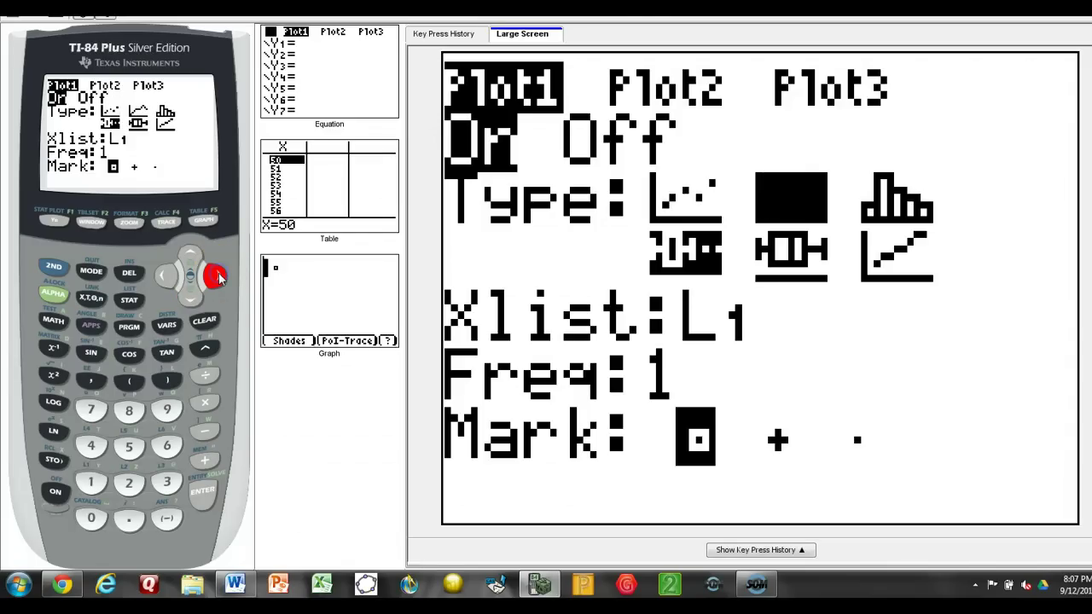
pyautogui.click(216, 275)
pyautogui.click(217, 276)
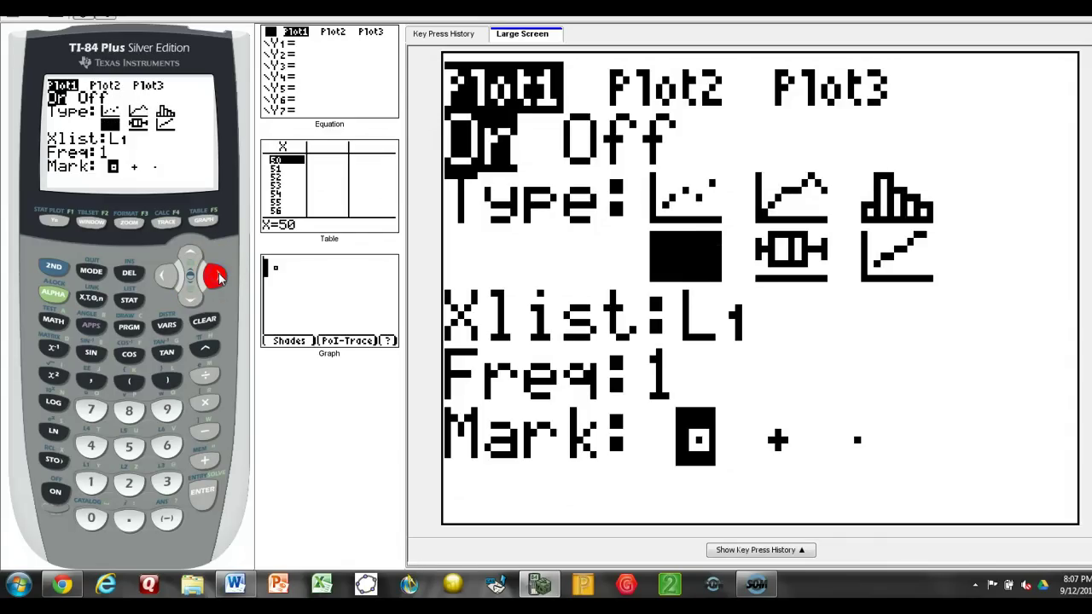
pyautogui.click(217, 276)
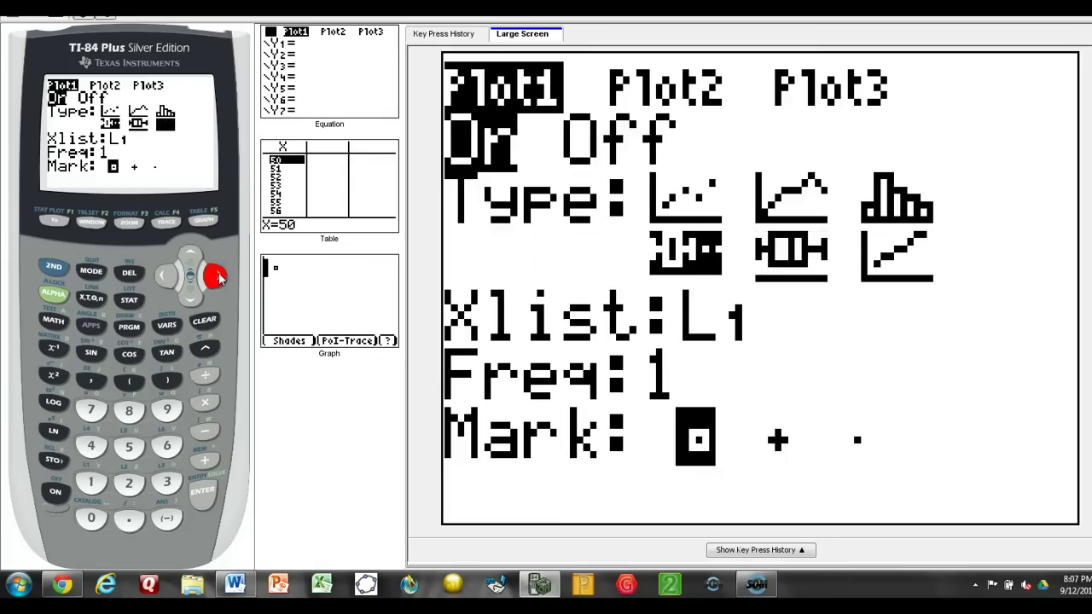
pyautogui.click(162, 277)
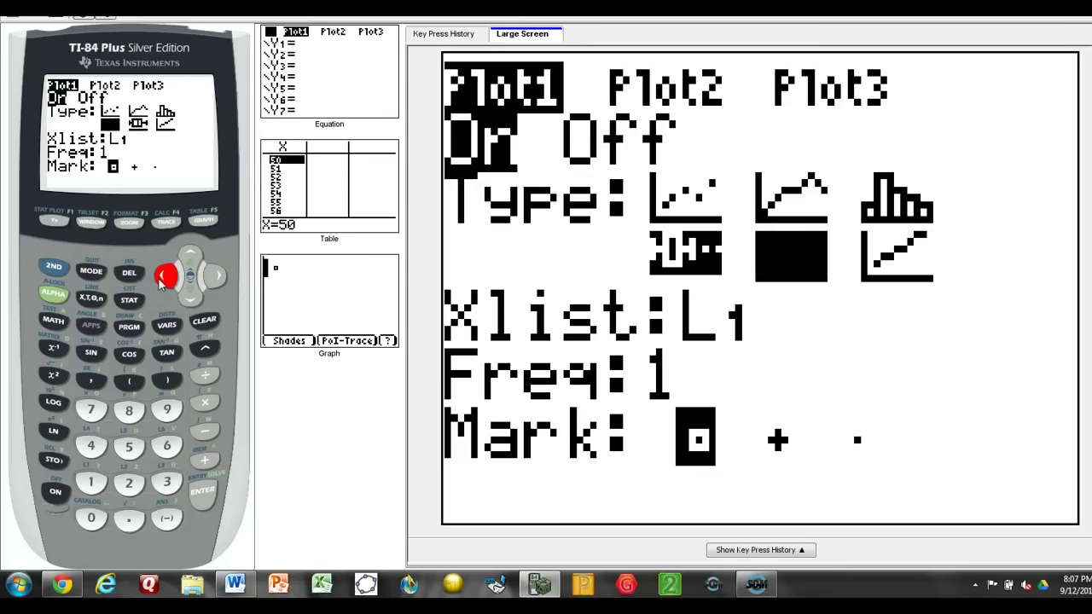
pyautogui.click(162, 277)
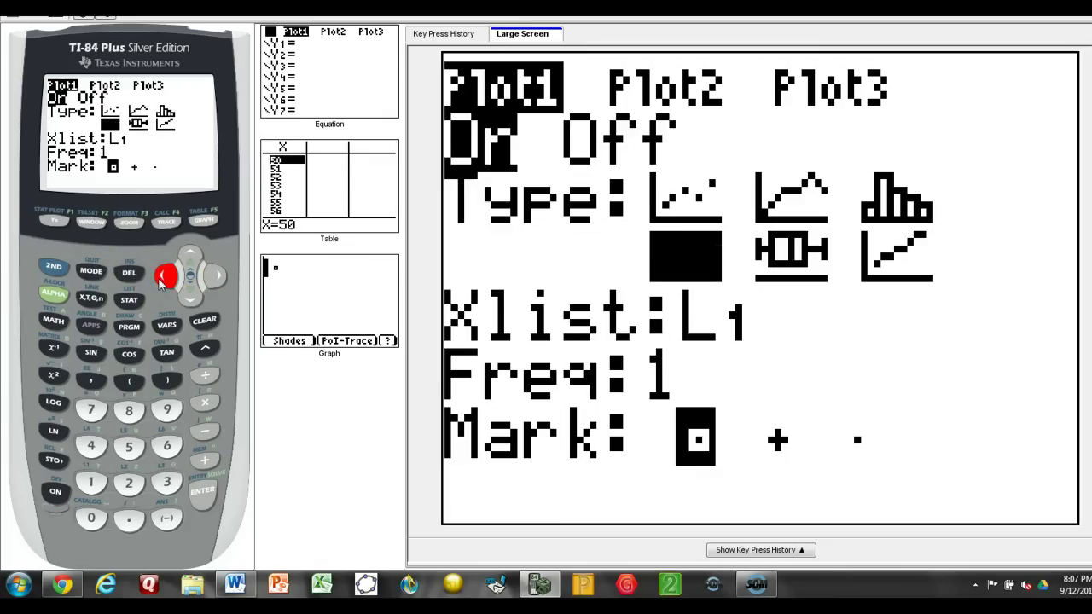
pyautogui.click(217, 278)
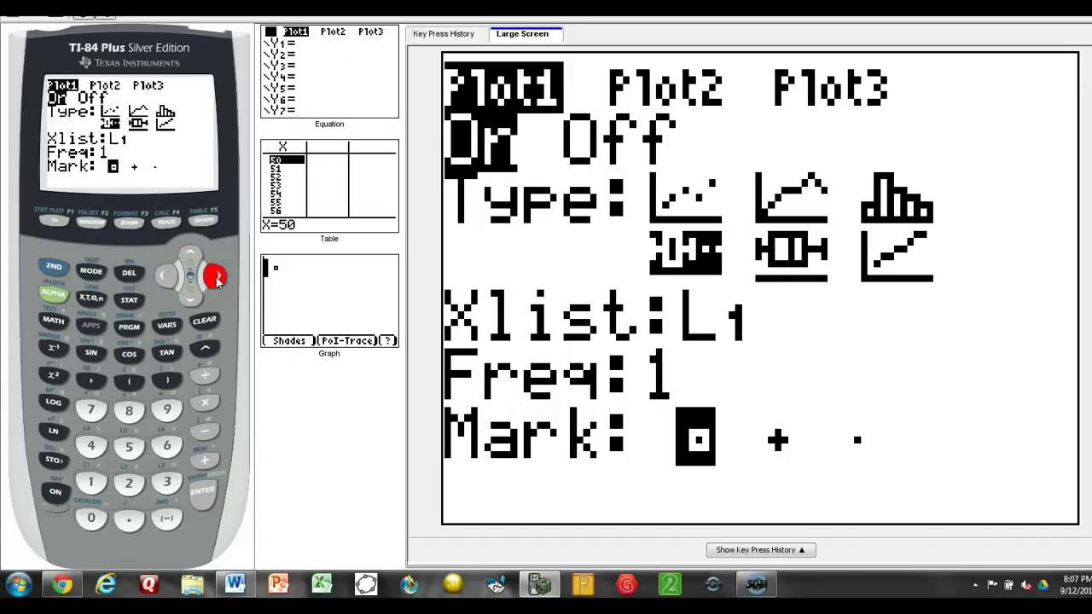
pyautogui.click(166, 277)
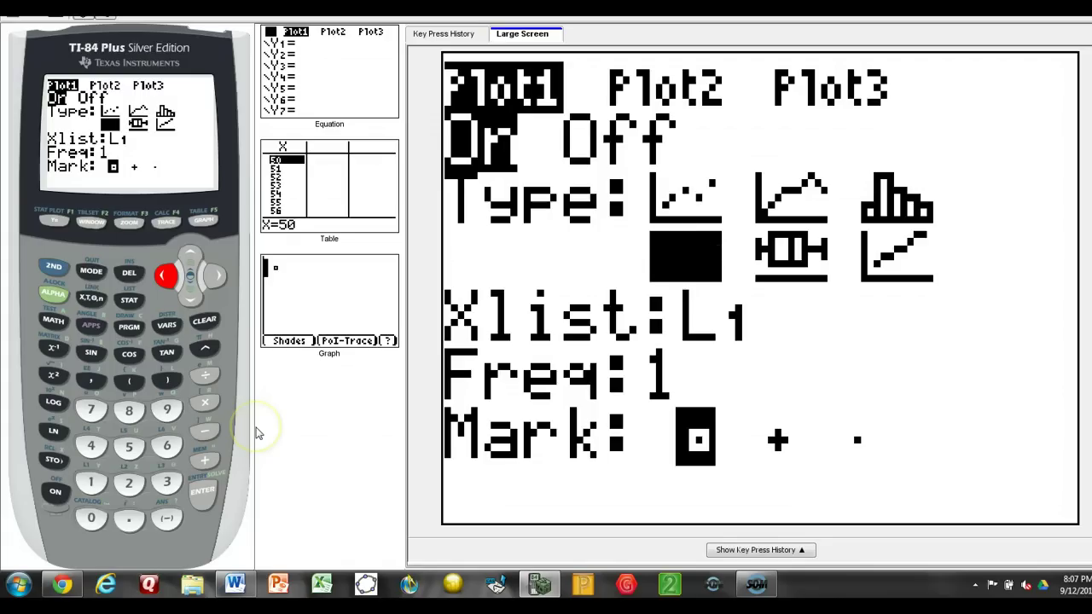
pyautogui.click(171, 298)
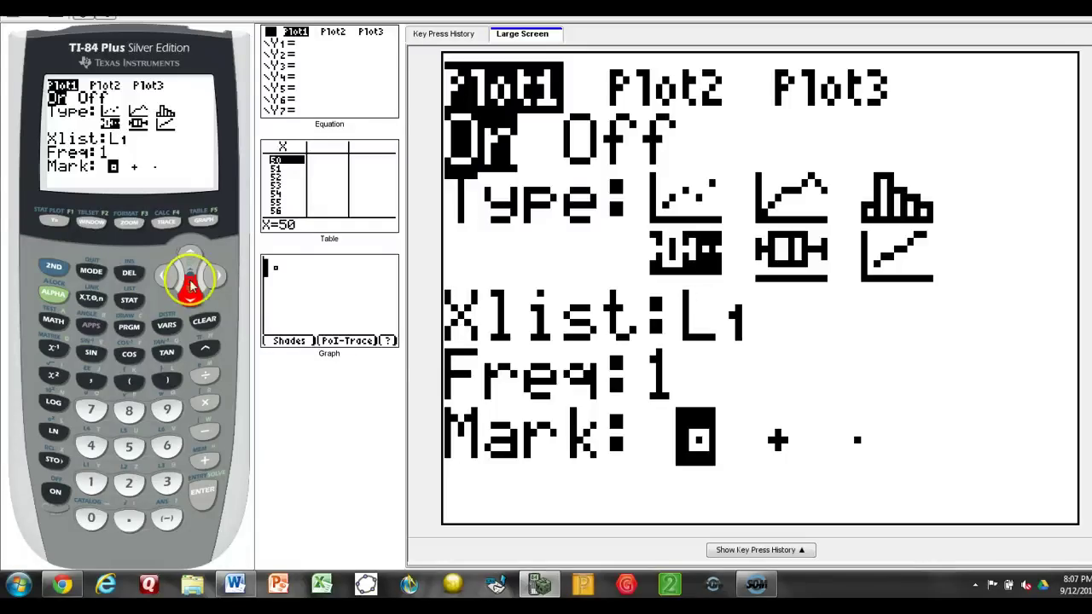
pyautogui.click(195, 290)
pyautogui.click(48, 268)
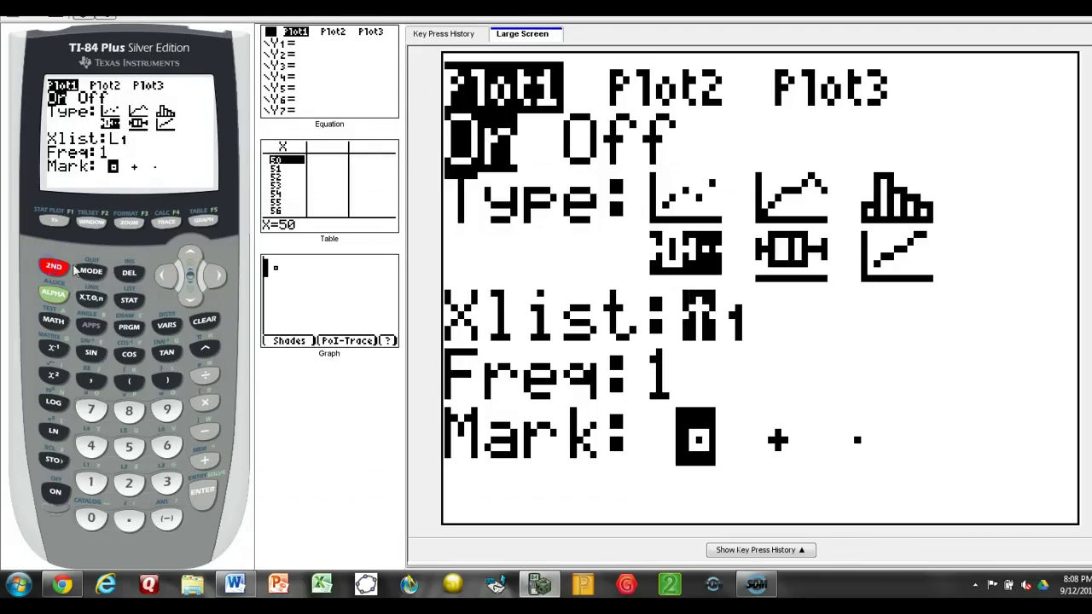
# Quit the plot settings and display the graph.
pyautogui.click(88, 271)
pyautogui.click(52, 268)
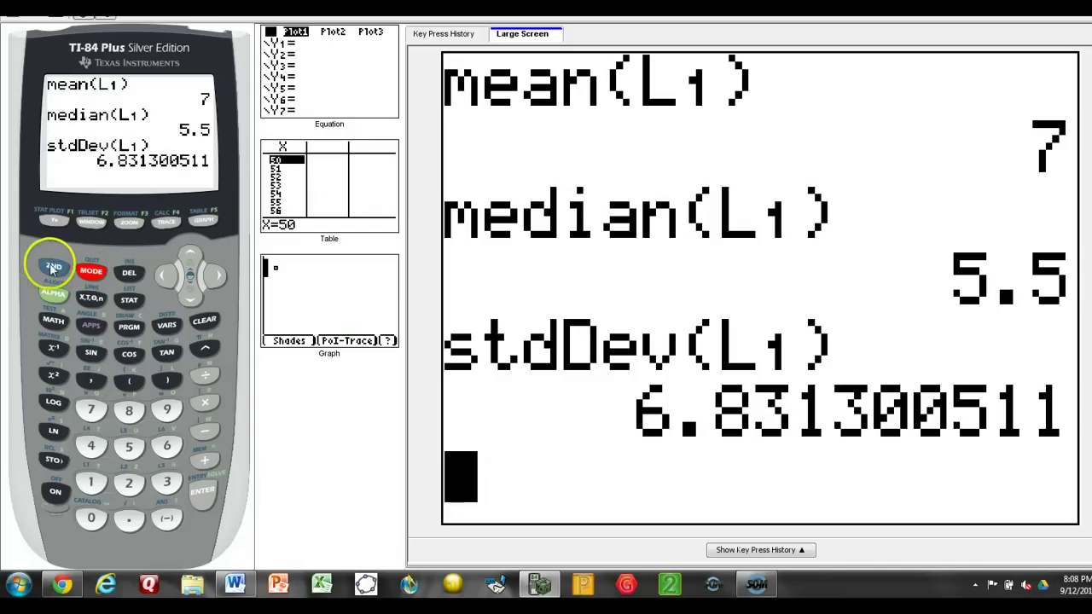
pyautogui.click(51, 268)
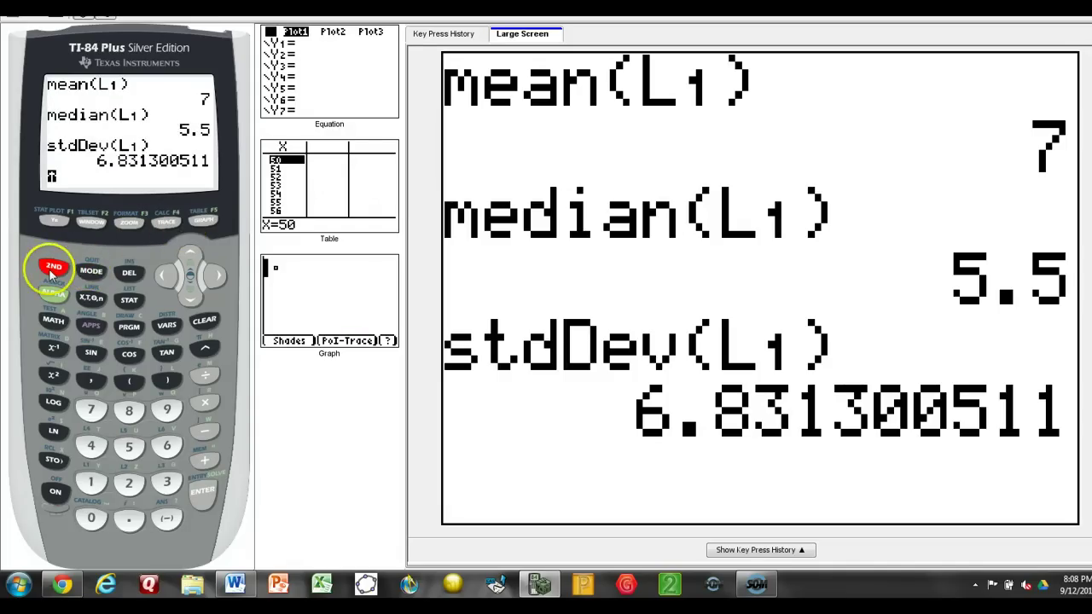
pyautogui.click(202, 221)
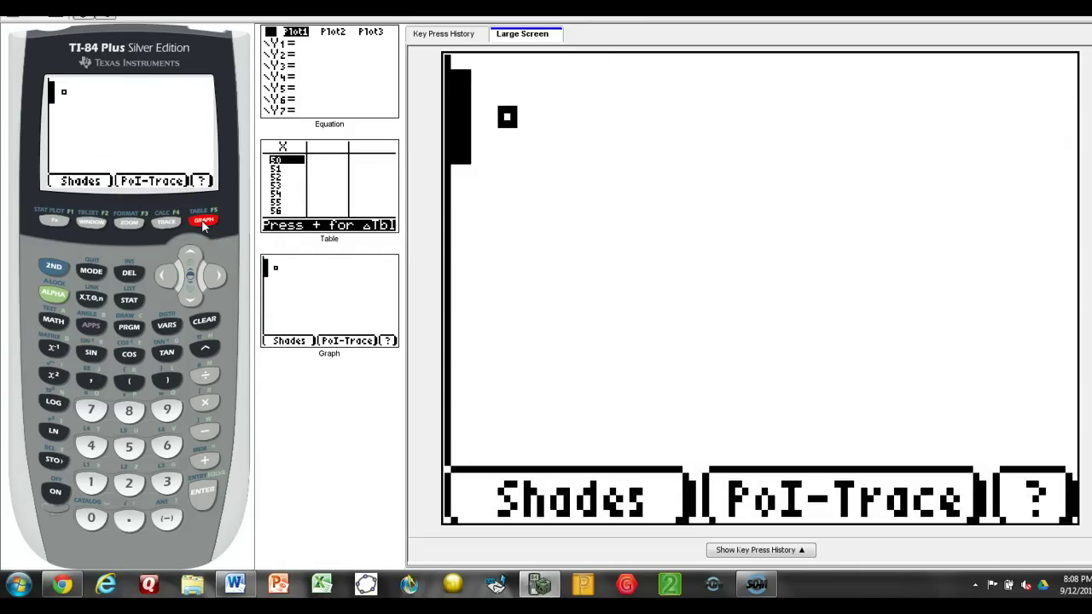
# Show the table of values, listing X from 50 to 56.
pyautogui.click(74, 279)
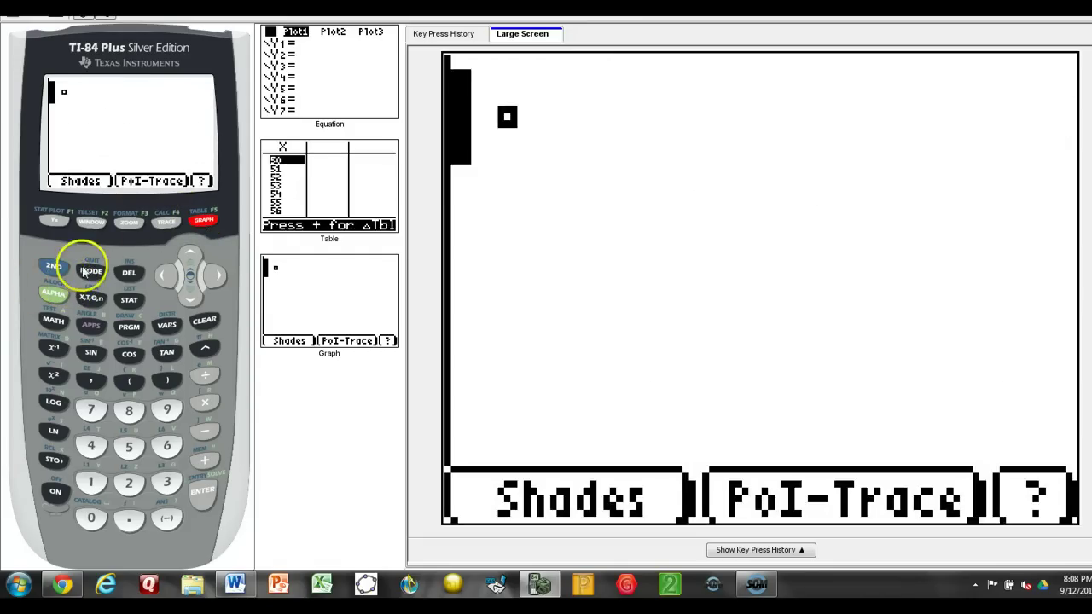
pyautogui.click(55, 270)
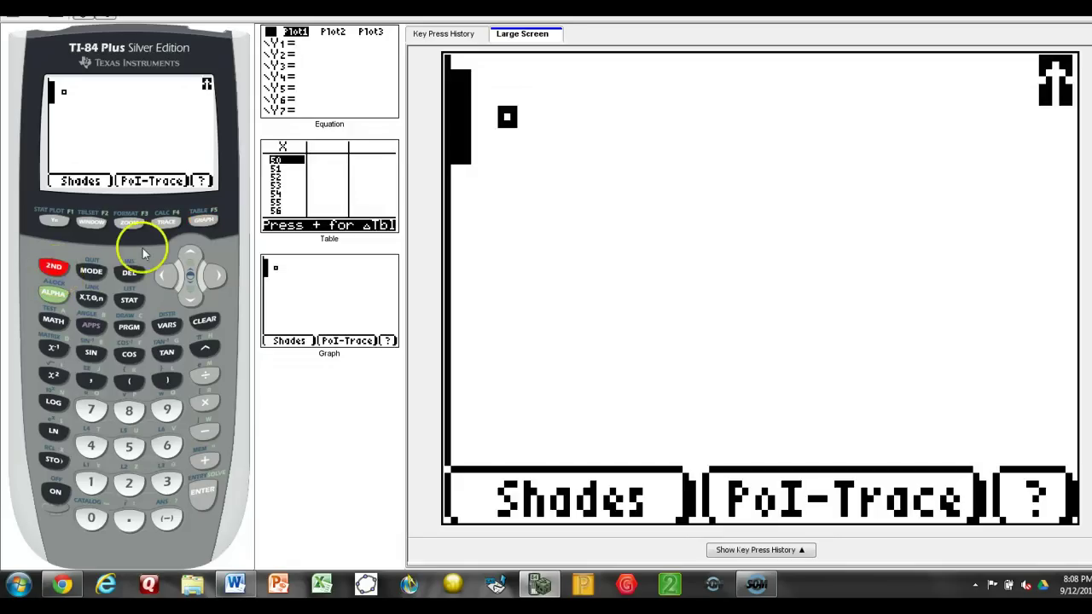
pyautogui.click(203, 221)
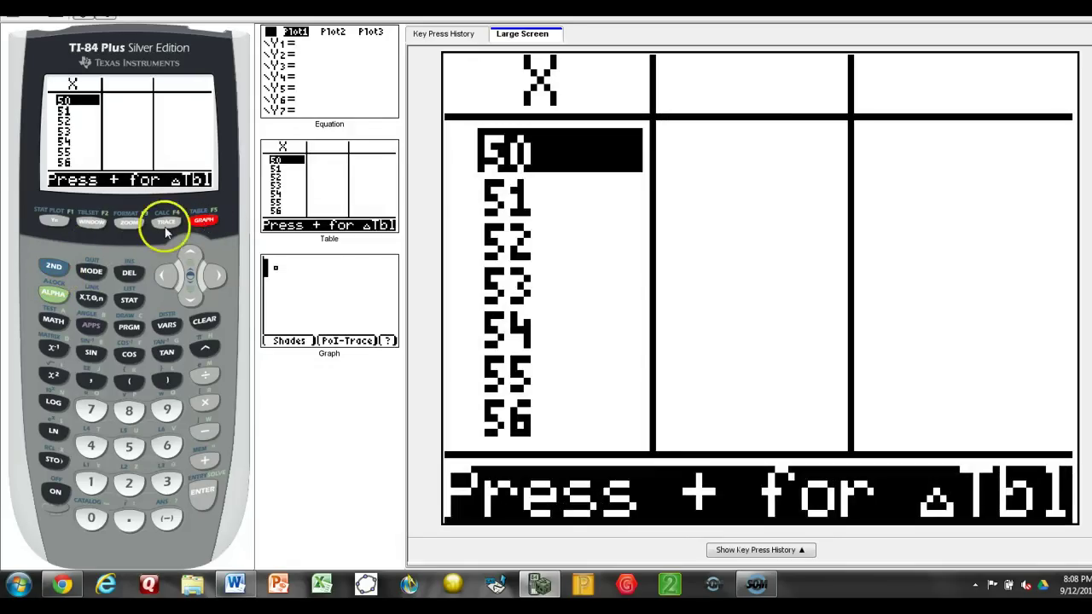
pyautogui.click(56, 267)
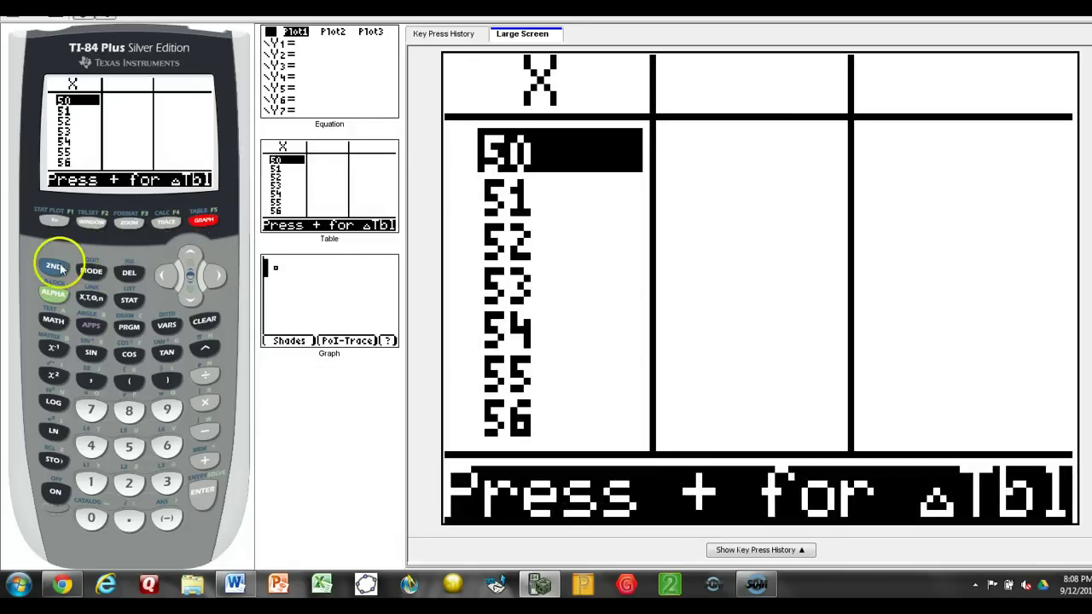
pyautogui.click(212, 220)
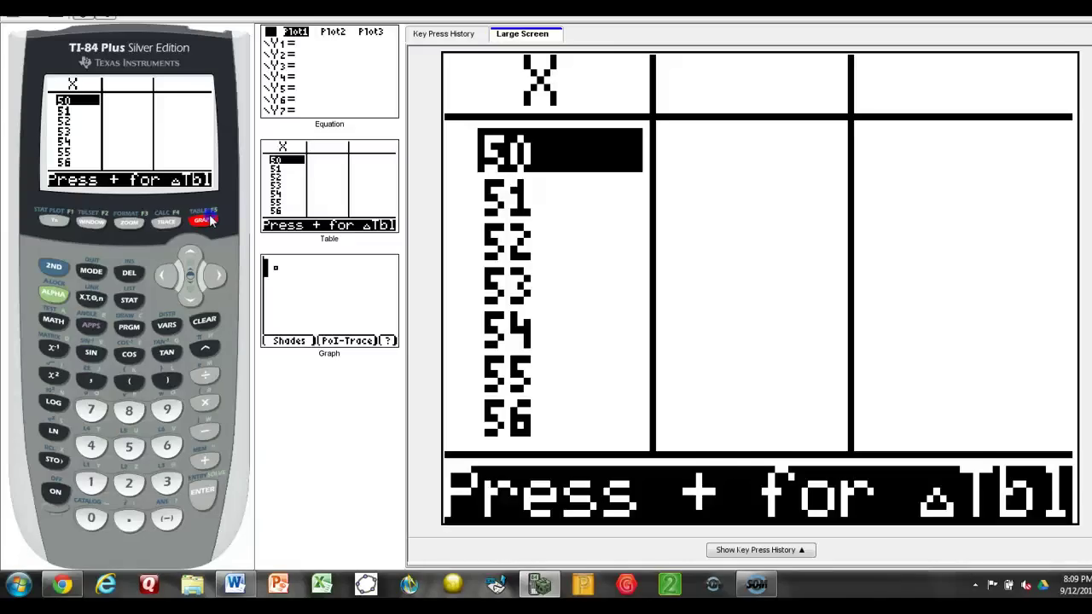
# Go back to the graph screen, where the L1 box plot appears only as a tiny mark.
pyautogui.click(205, 220)
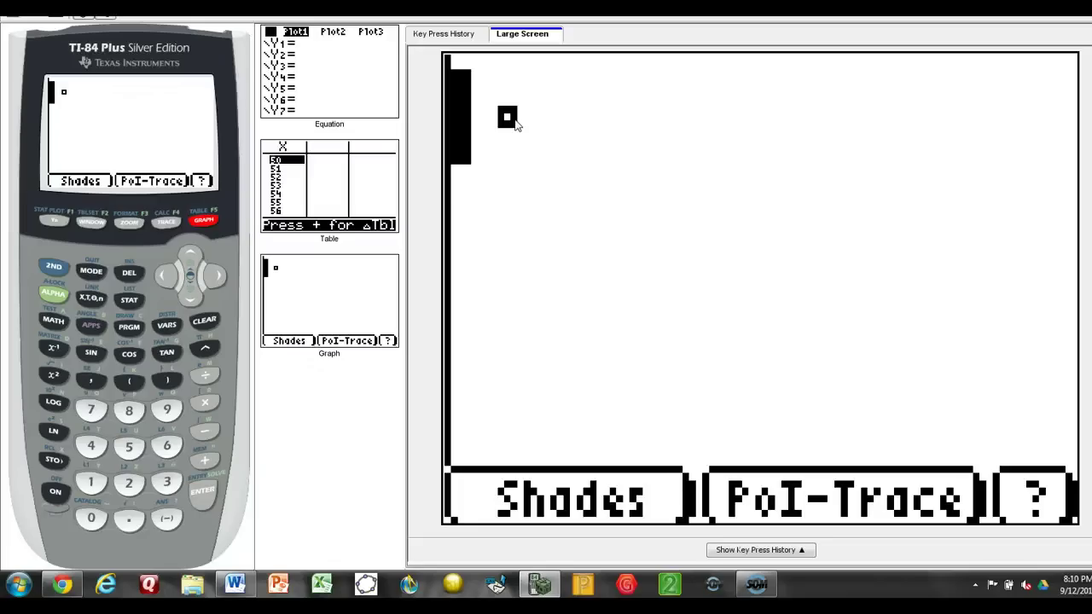
pyautogui.click(582, 190)
# In the WINDOW settings, change Xmax to 30 and Xmin to -10.
pyautogui.click(97, 221)
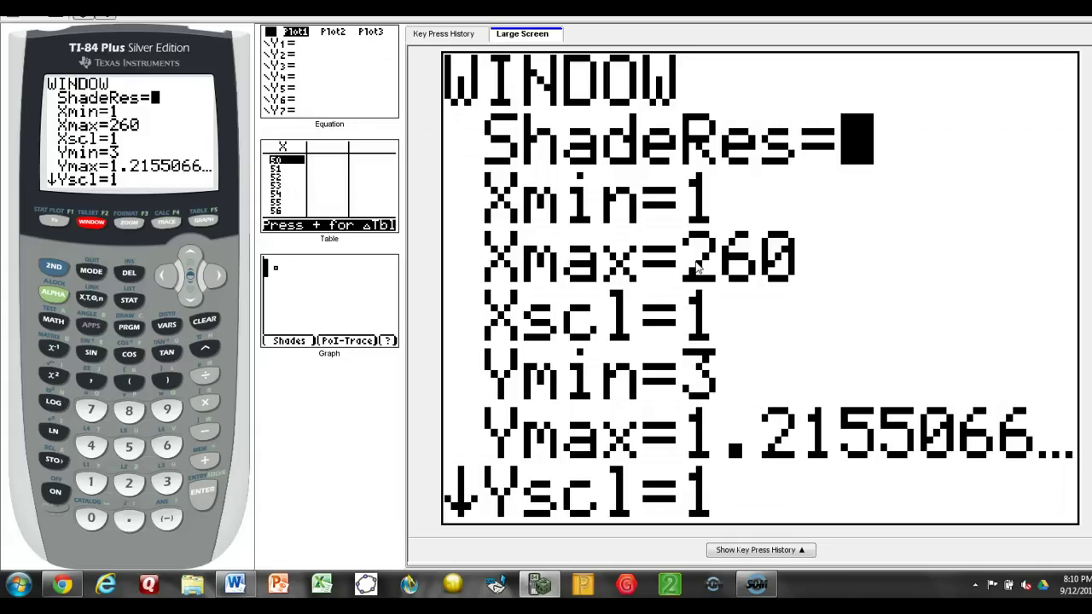
pyautogui.click(190, 295)
pyautogui.click(190, 295)
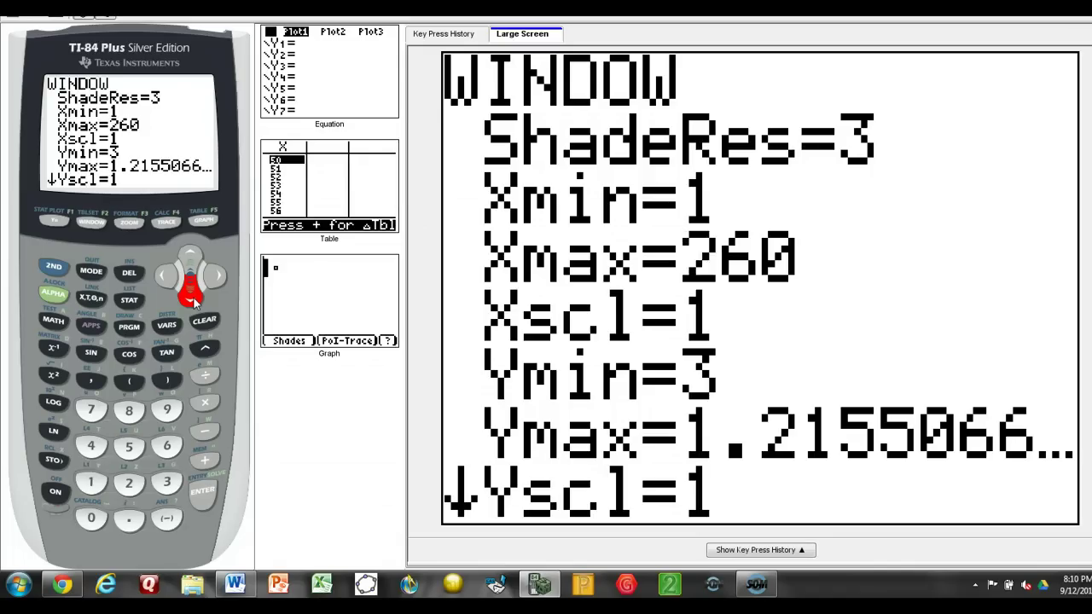
pyautogui.click(164, 483)
pyautogui.click(91, 518)
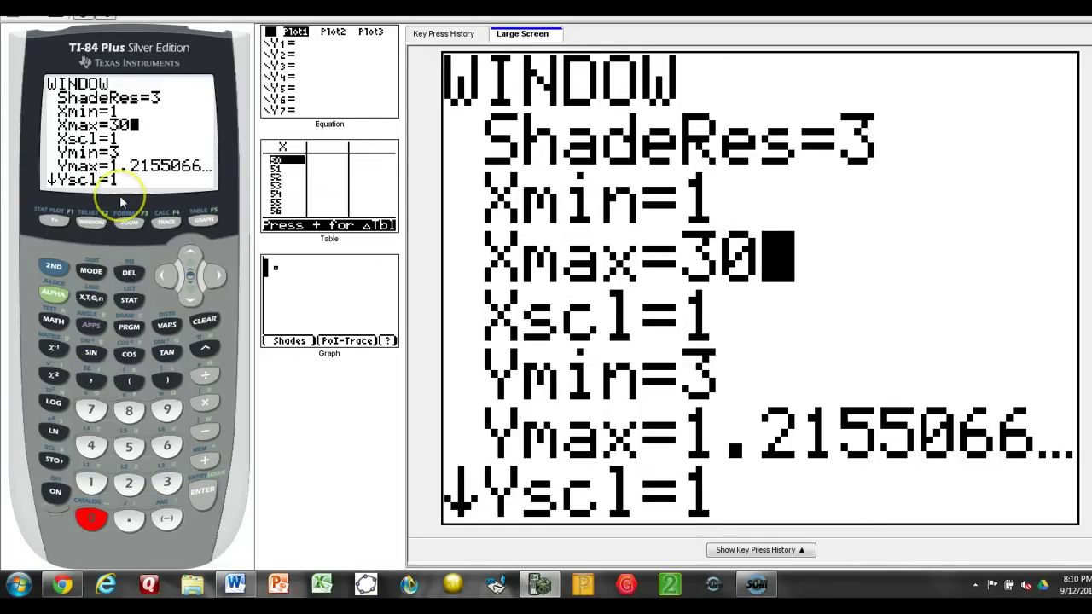
pyautogui.click(188, 256)
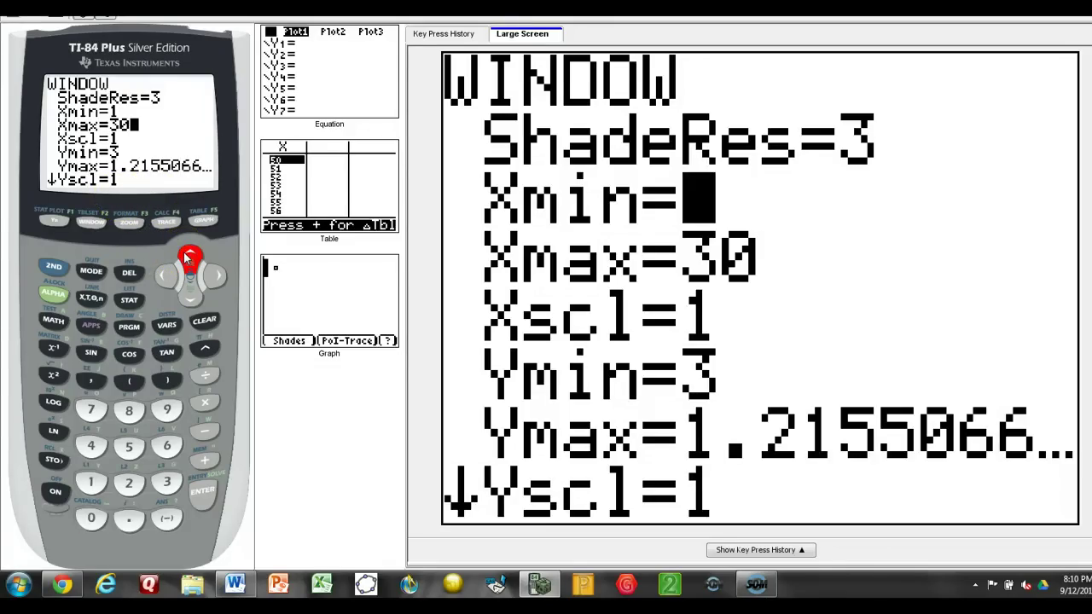
pyautogui.click(189, 297)
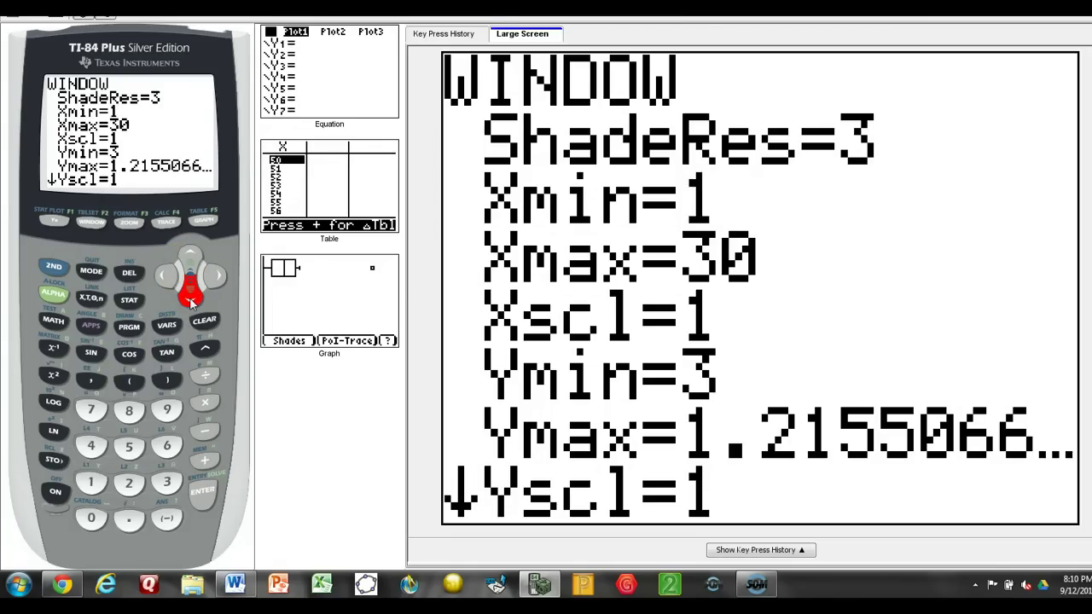
pyautogui.click(162, 412)
pyautogui.click(86, 518)
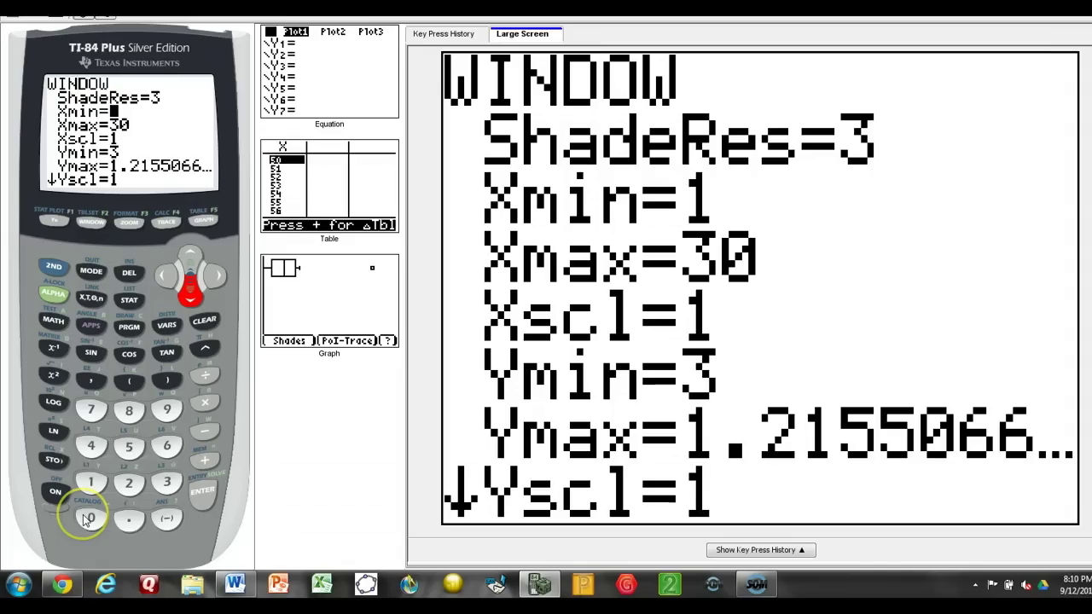
pyautogui.click(165, 518)
pyautogui.click(103, 488)
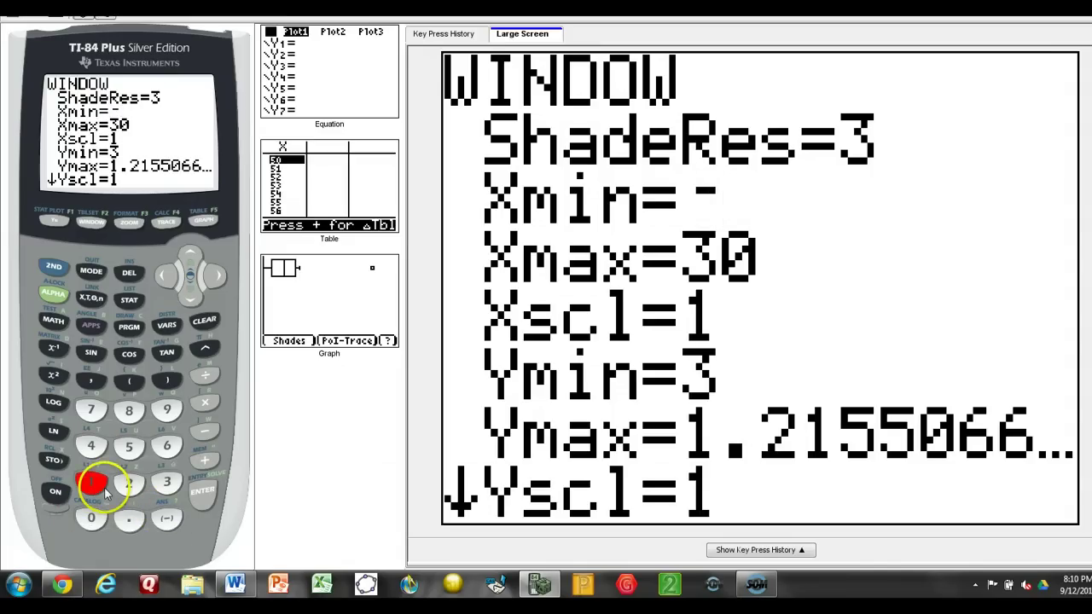
pyautogui.click(89, 519)
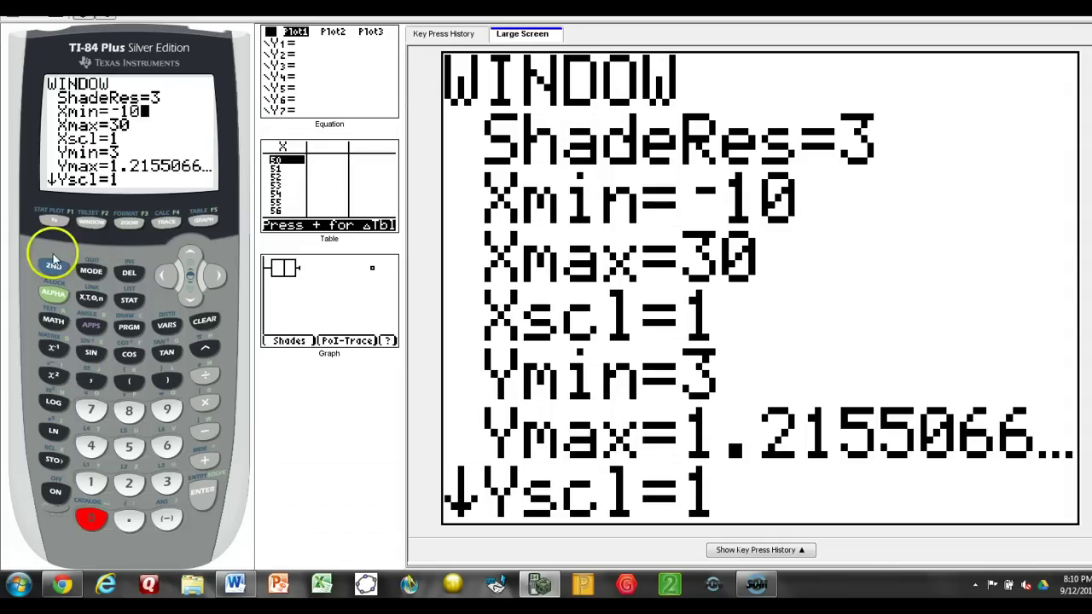
# Redraw the L1 modified box plot in the new window and trace it from minX=1.
pyautogui.click(201, 221)
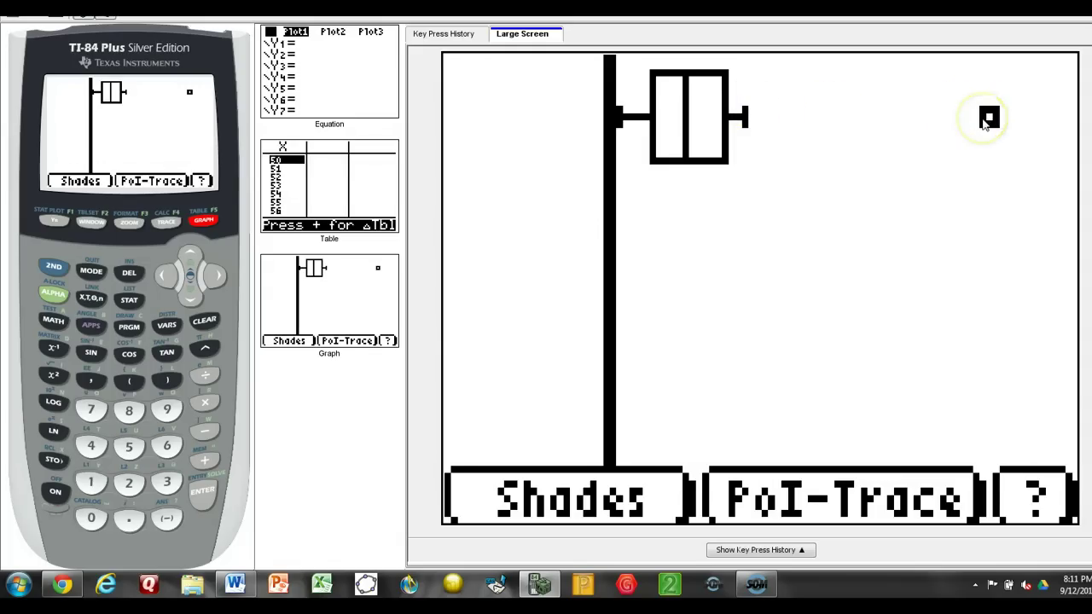
pyautogui.click(165, 222)
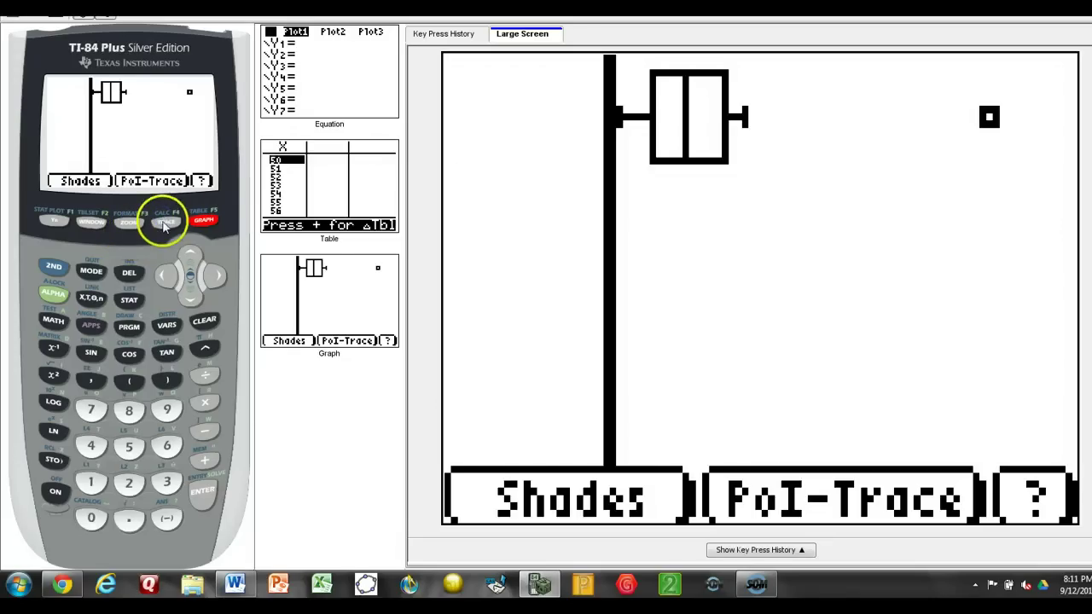
# Trace rightward from Q1=3 past median 5.5, Q3=8 and whisker X=9 to the outlier at X=25.
pyautogui.click(228, 273)
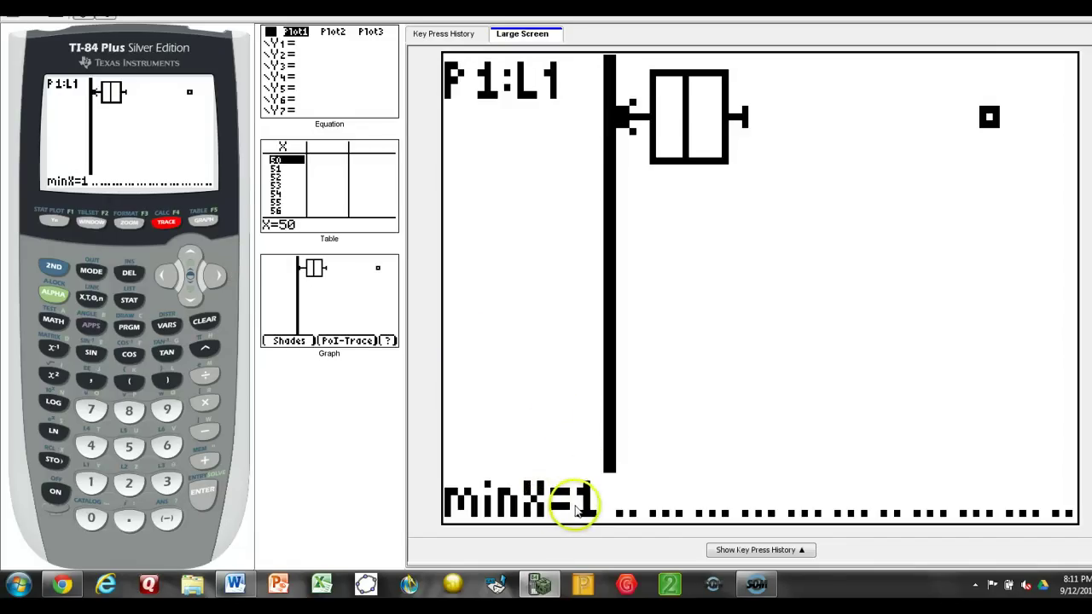
pyautogui.click(218, 278)
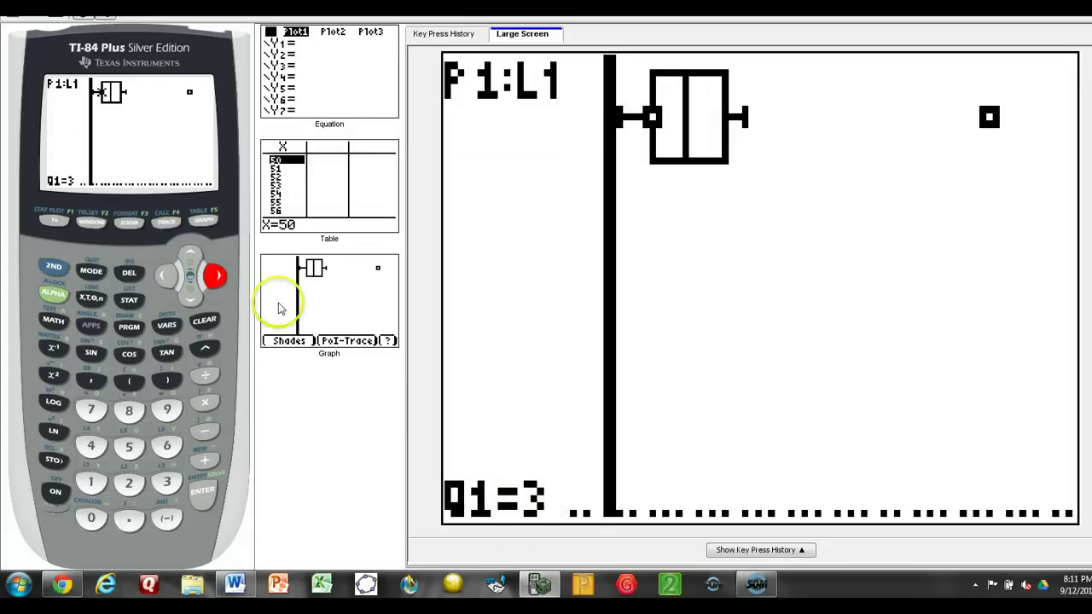
pyautogui.click(217, 278)
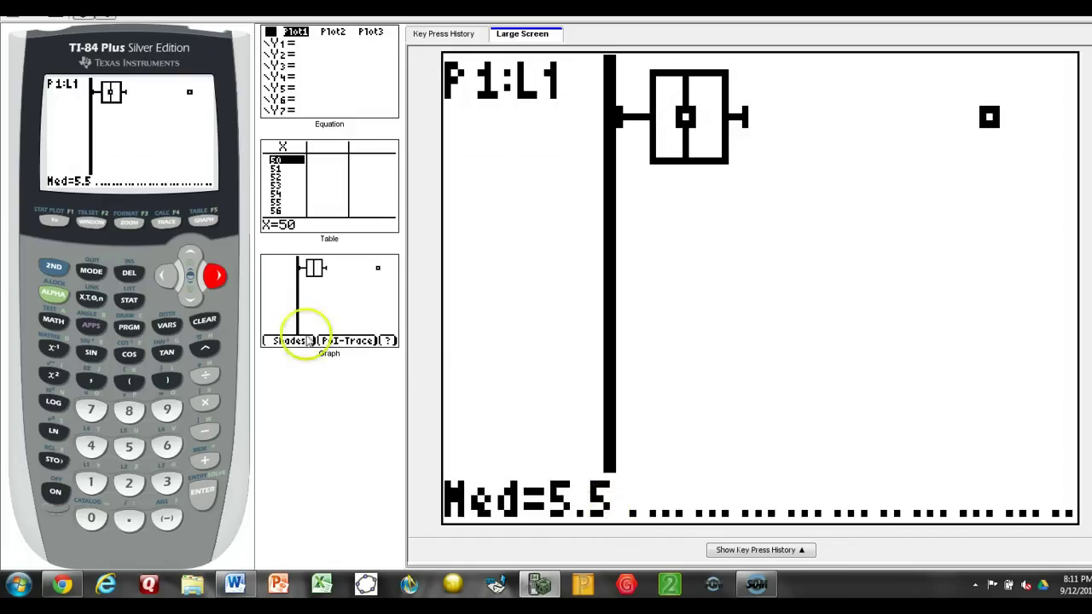
pyautogui.click(216, 278)
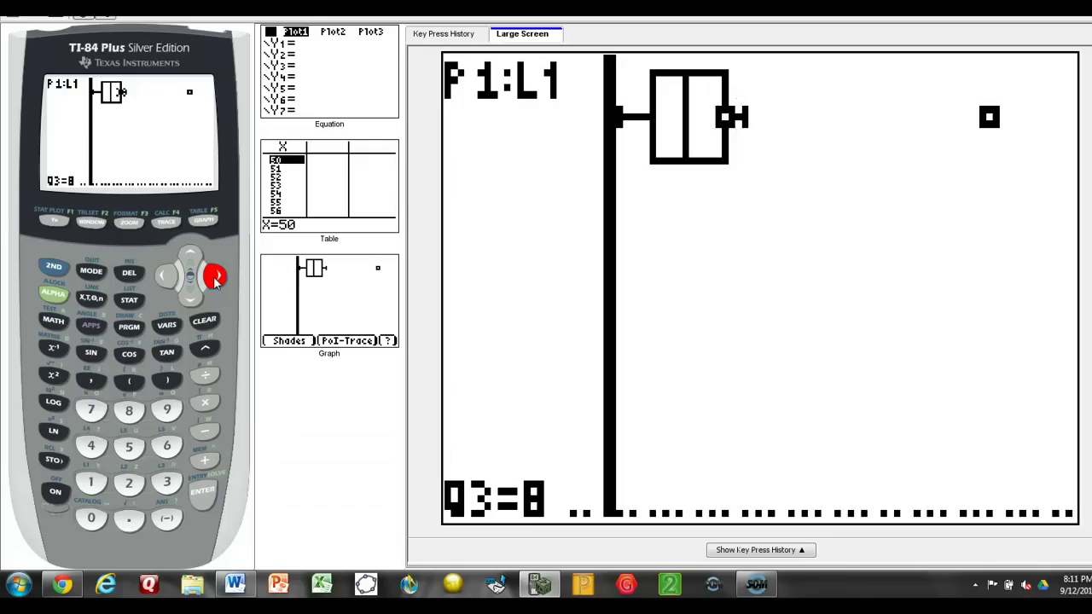
pyautogui.click(205, 278)
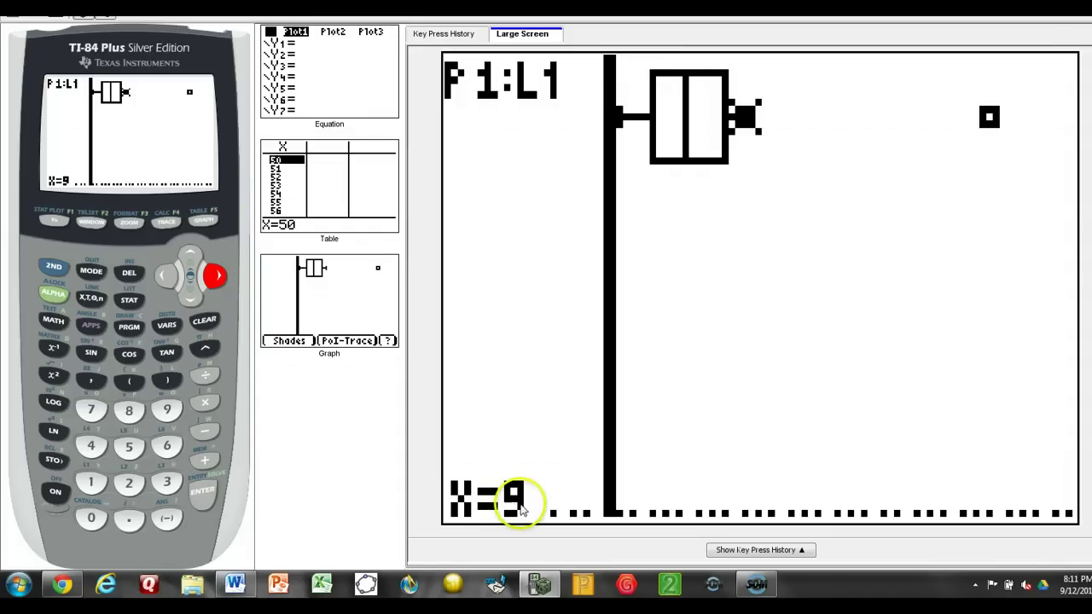
pyautogui.click(215, 276)
pyautogui.click(215, 275)
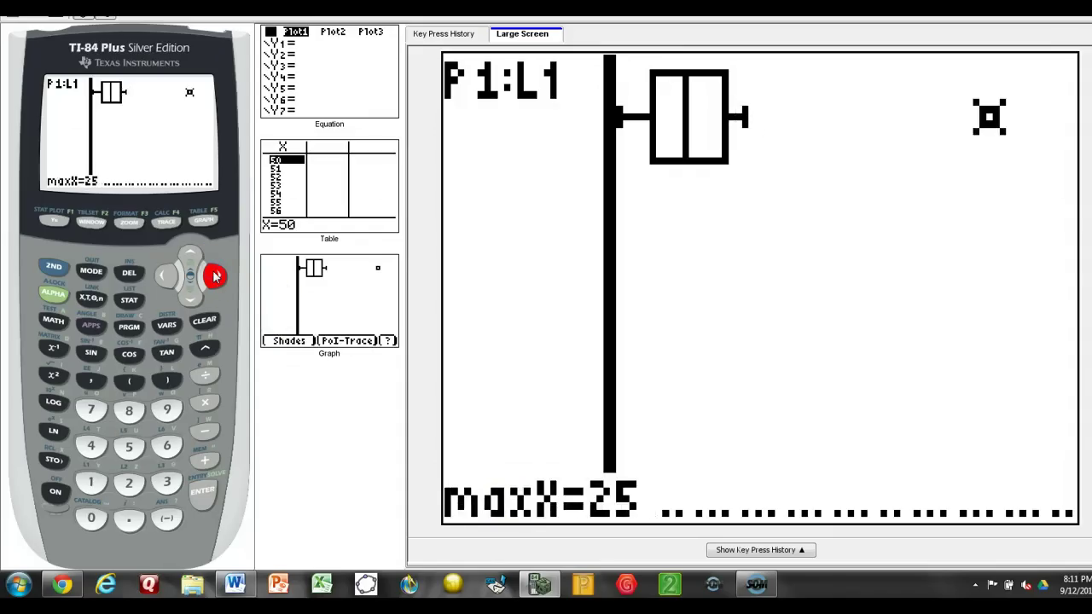